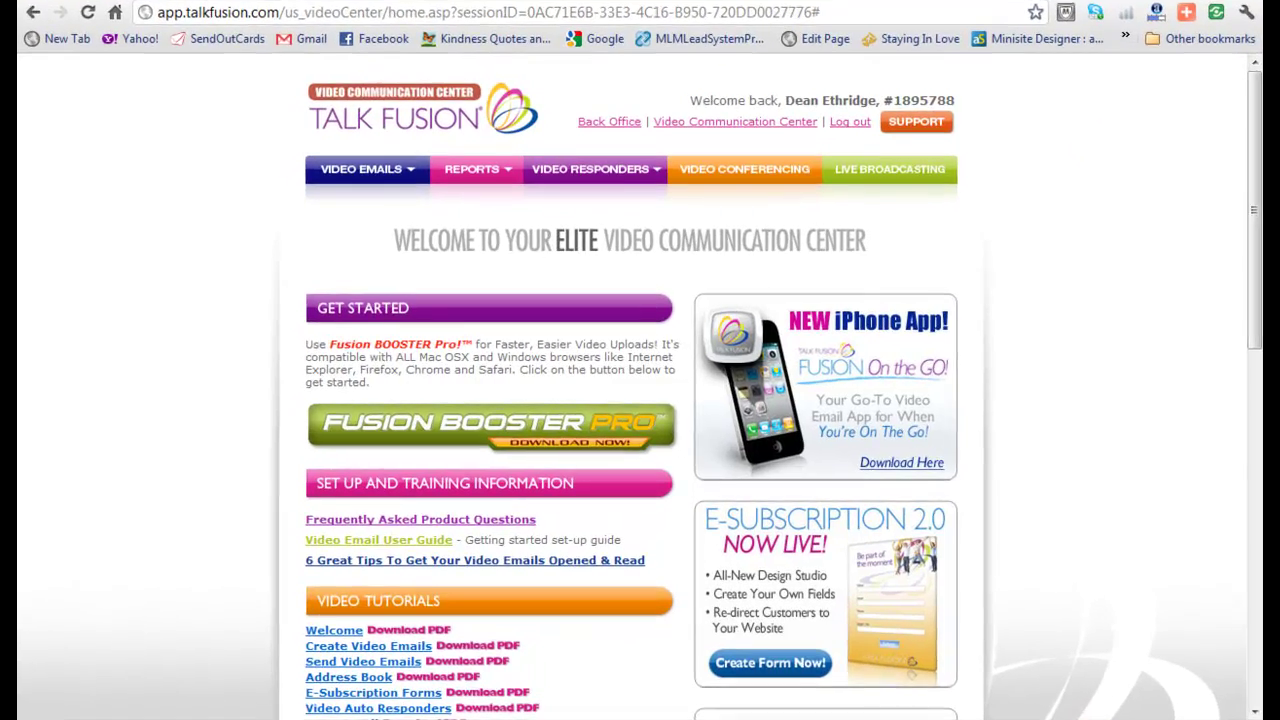
Show the jimmyezzell.com testimonials page's sidebar sign-up form and move into its Email Address field
left_click(160, 10)
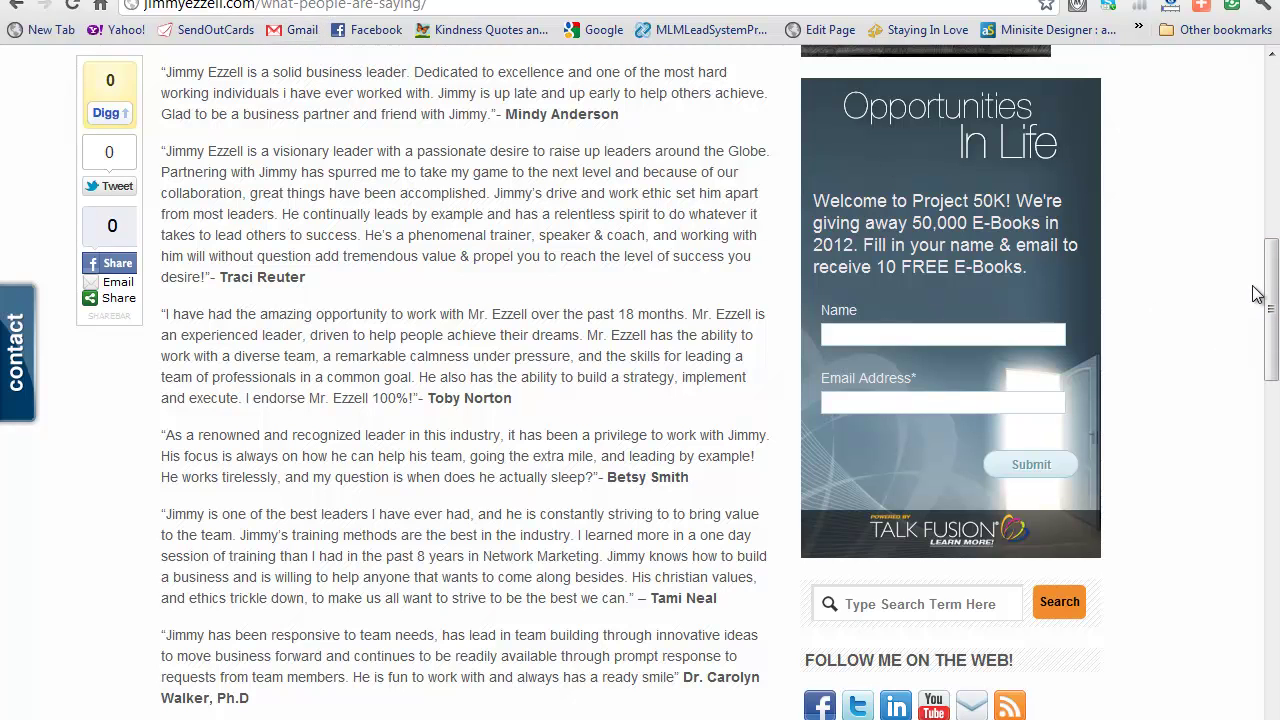
mouse_move(1273, 330)
left_mouse_down()
mouse_move(1275, 190)
mouse_move(1275, 314)
left_mouse_up()
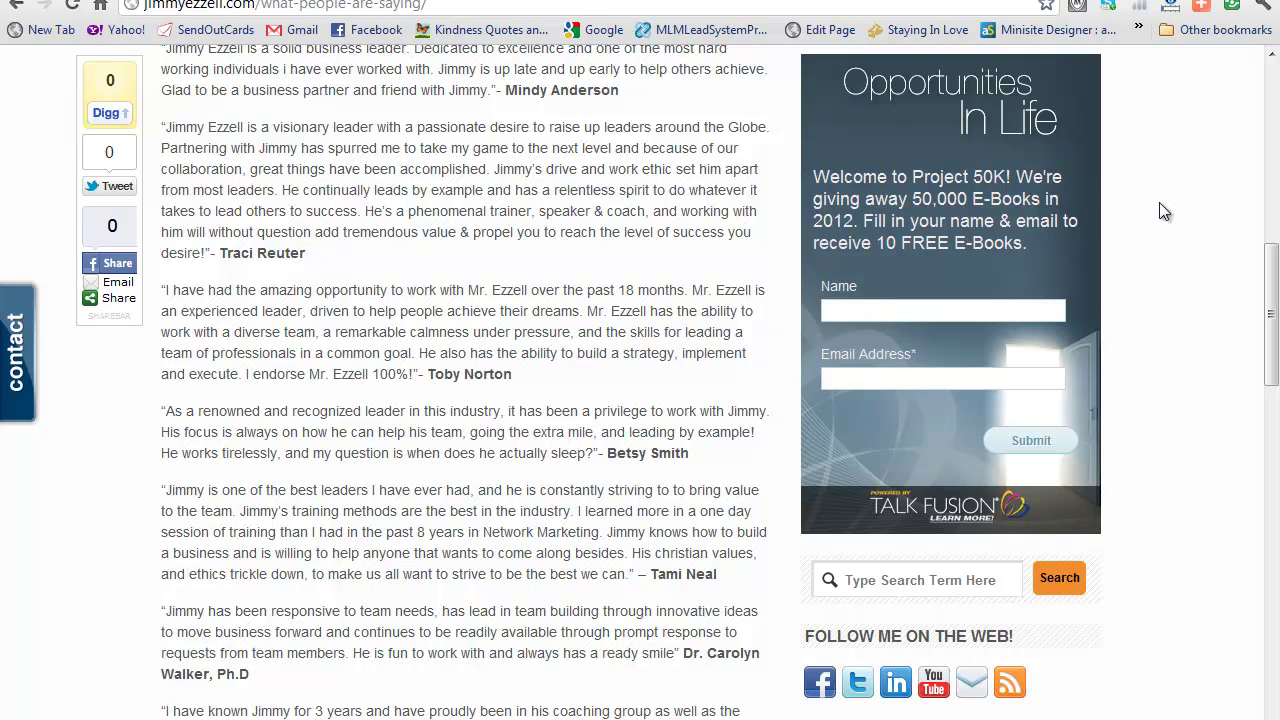
key("Tab")
Back in Talk Fusion, open E-Subscription 2.0 from the VIDEO RESPONDERS menu
key("ctrl+Tab")
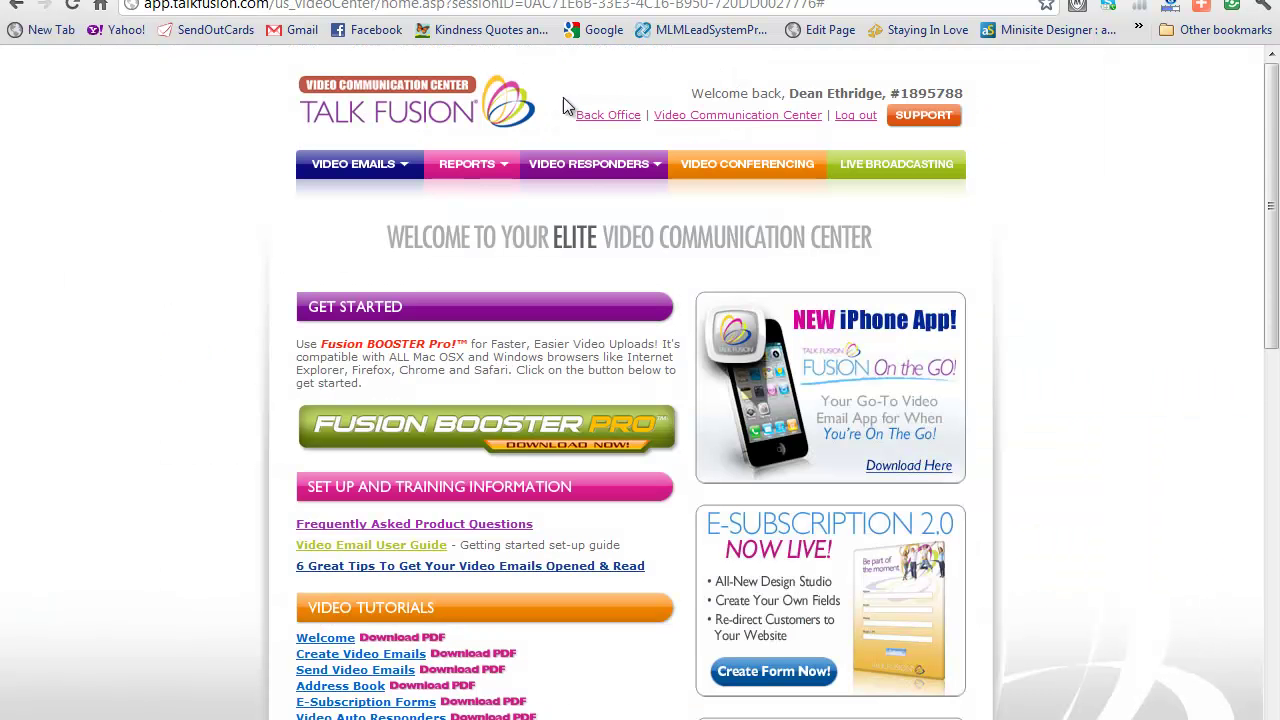
mouse_move(590, 165)
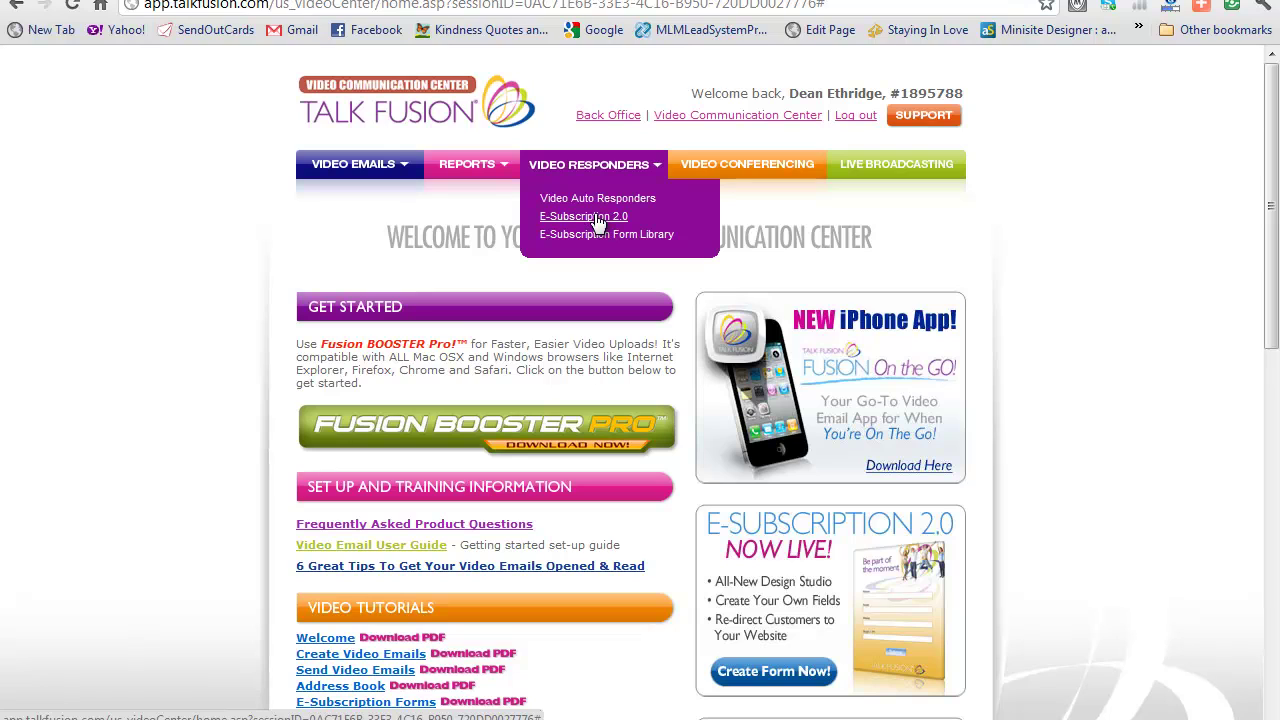
left_click(590, 217)
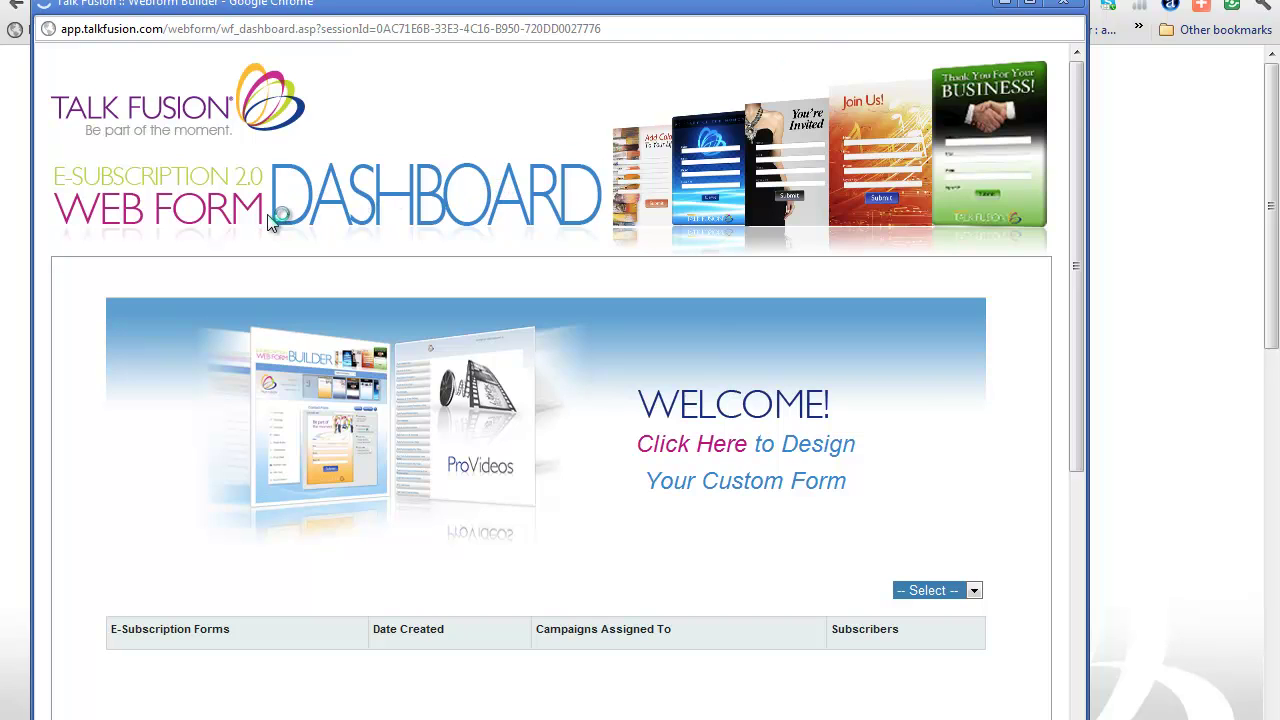
Start a custom form design and filter the templates to the eSub Business category
left_click(710, 452)
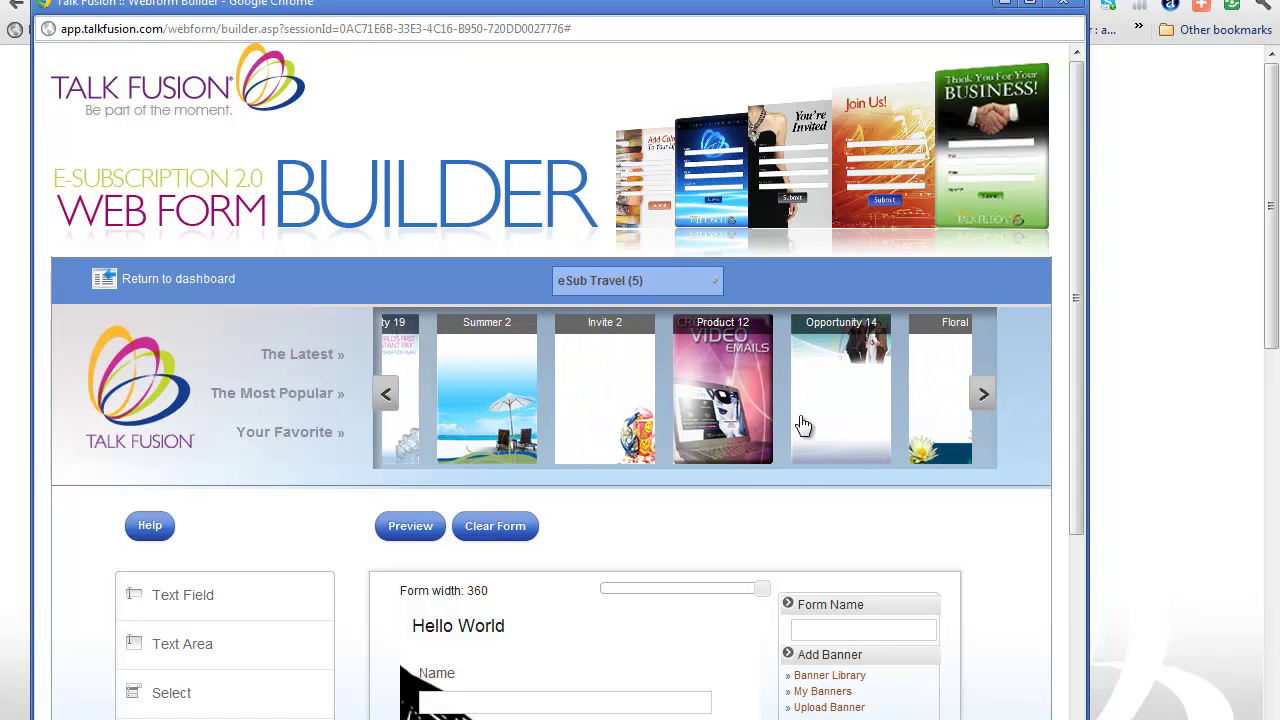
left_click(707, 278)
left_click(658, 347)
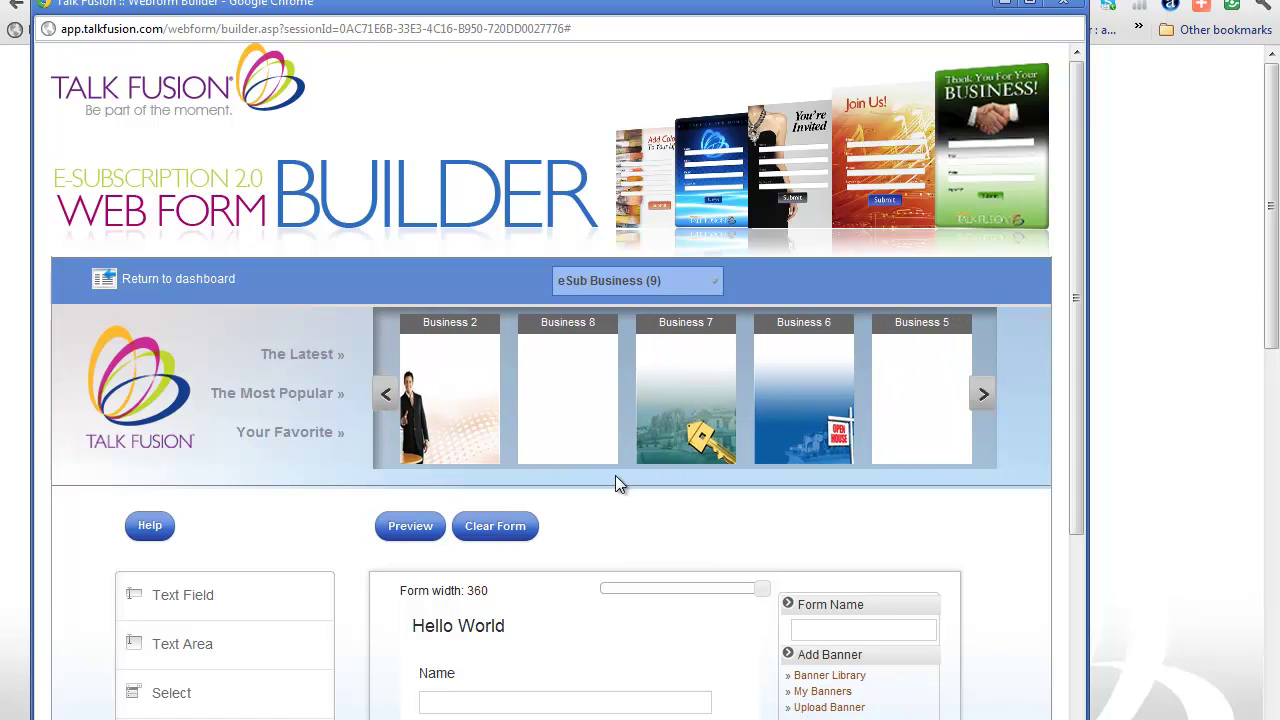
Replace the Hello World form title with 'Subscribe to Our Newsletter' and apply it
mouse_move(420, 647)
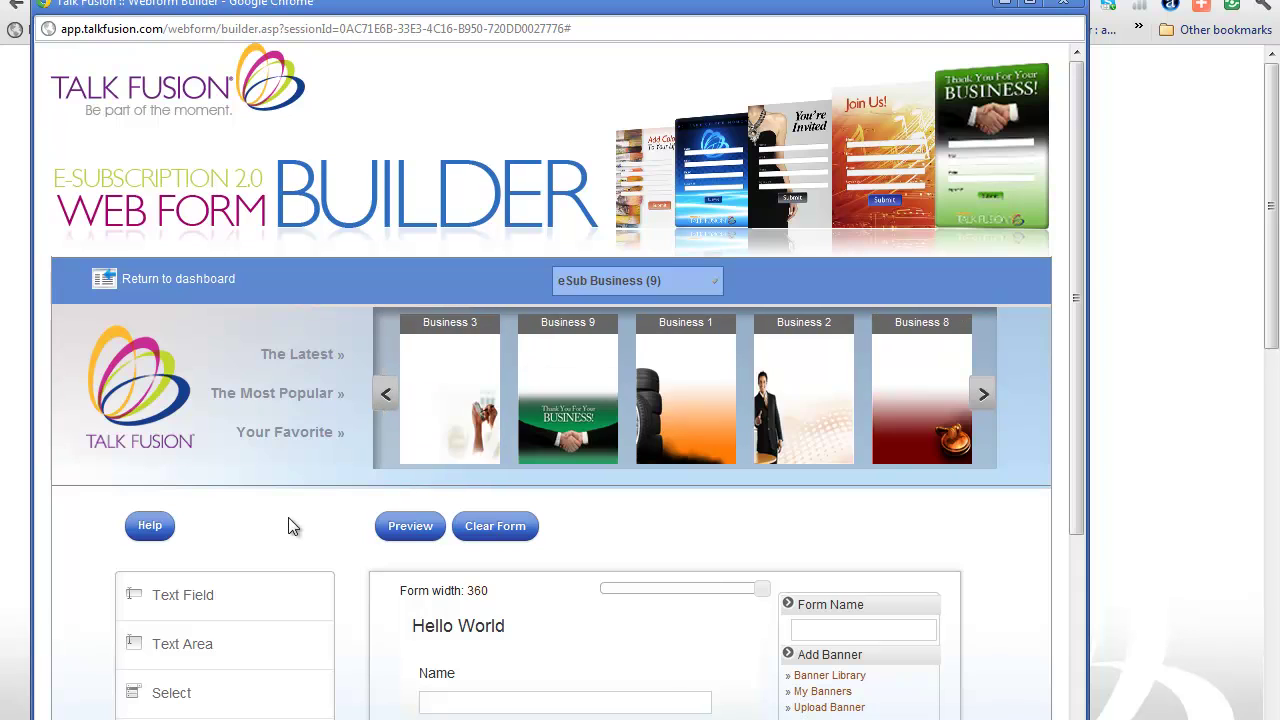
scroll(288, 523, "down", 3)
scroll(894, 489, "down", 1)
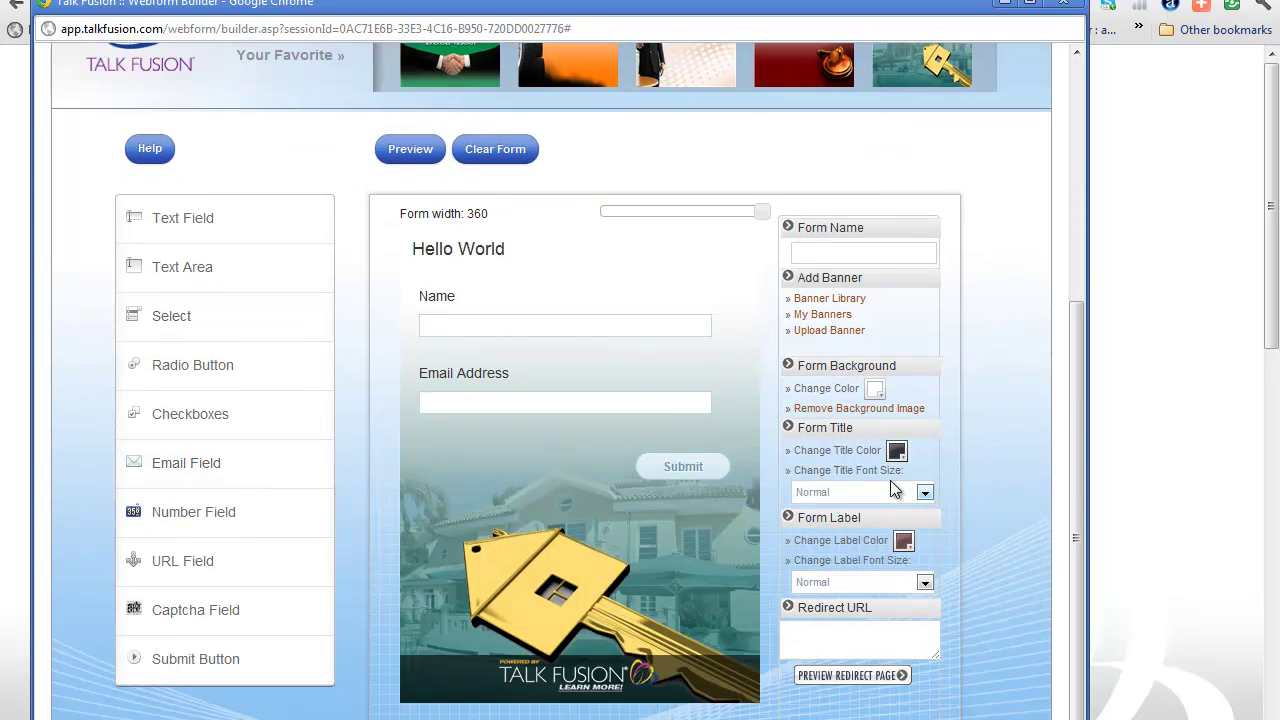
mouse_move(500, 254)
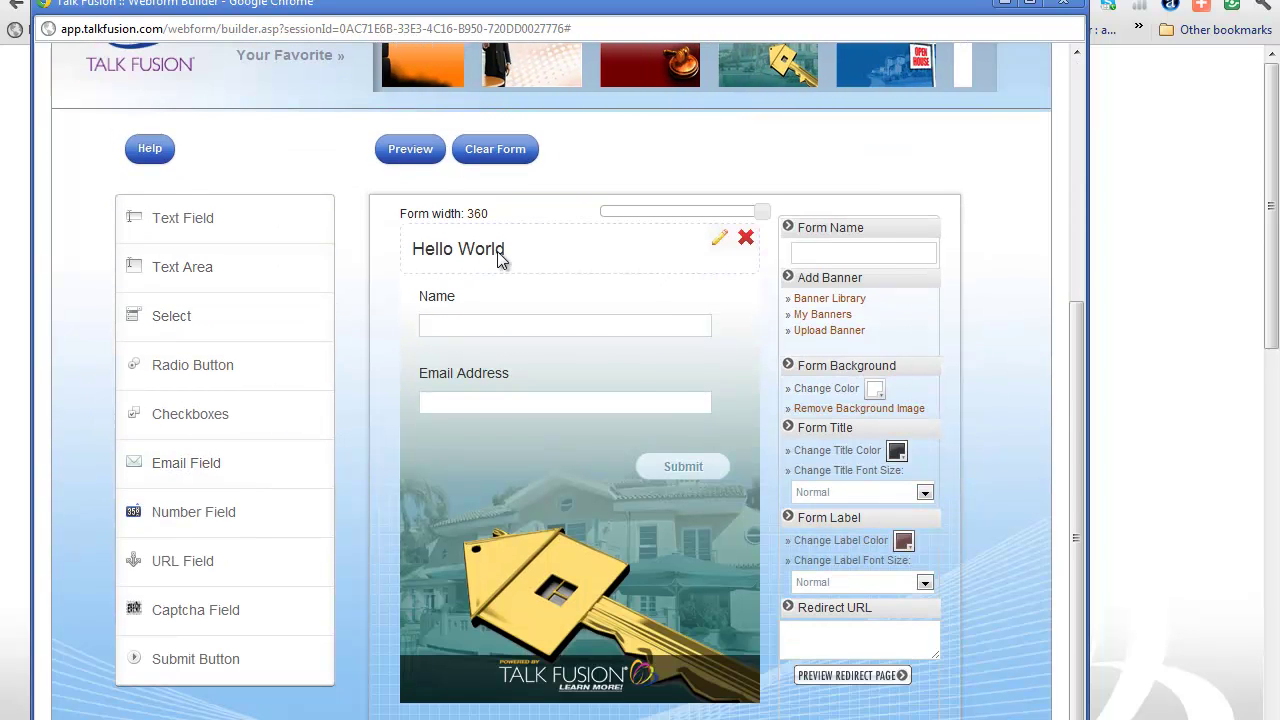
left_click(718, 245)
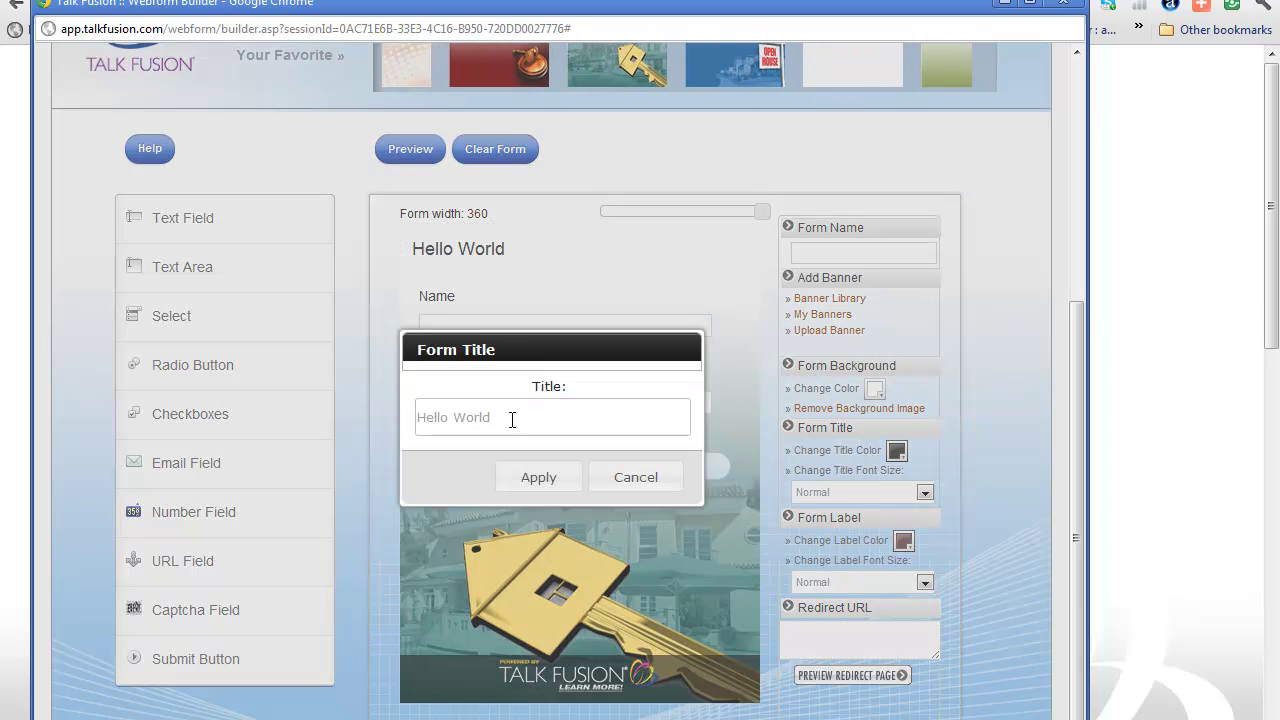
left_click_drag(514, 417, 331, 422)
type("Co")
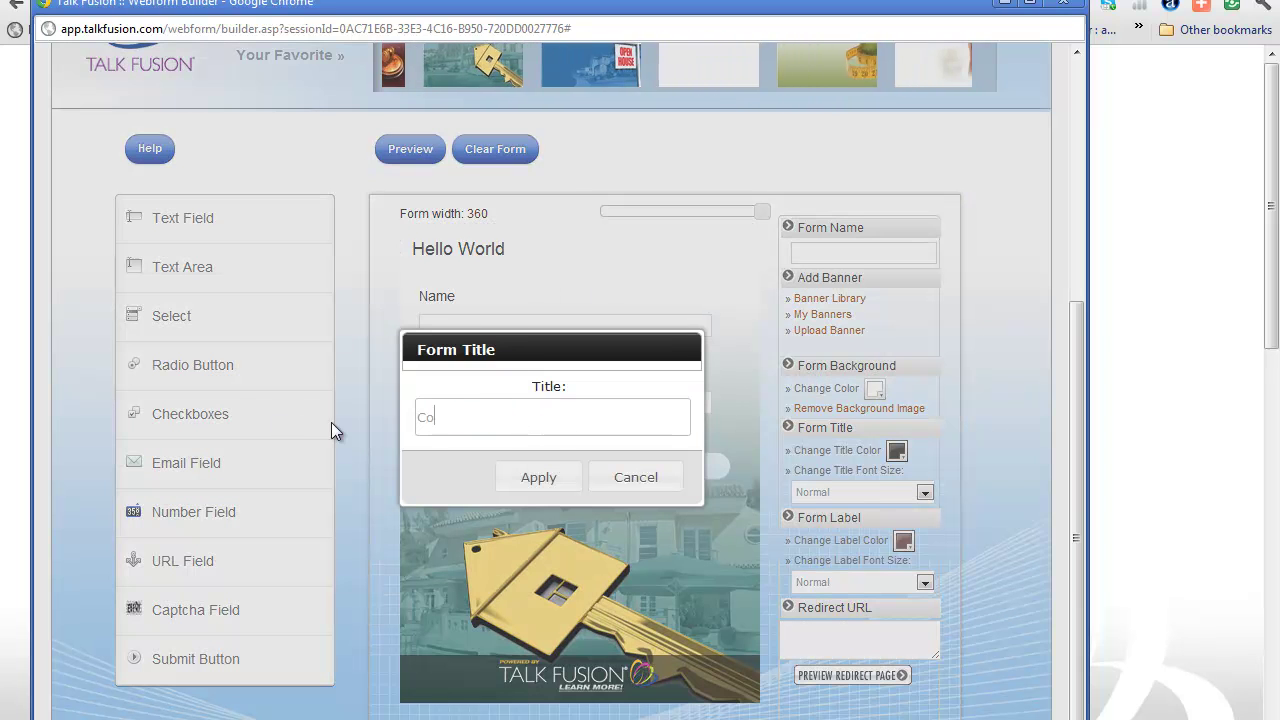
type("ntect In")
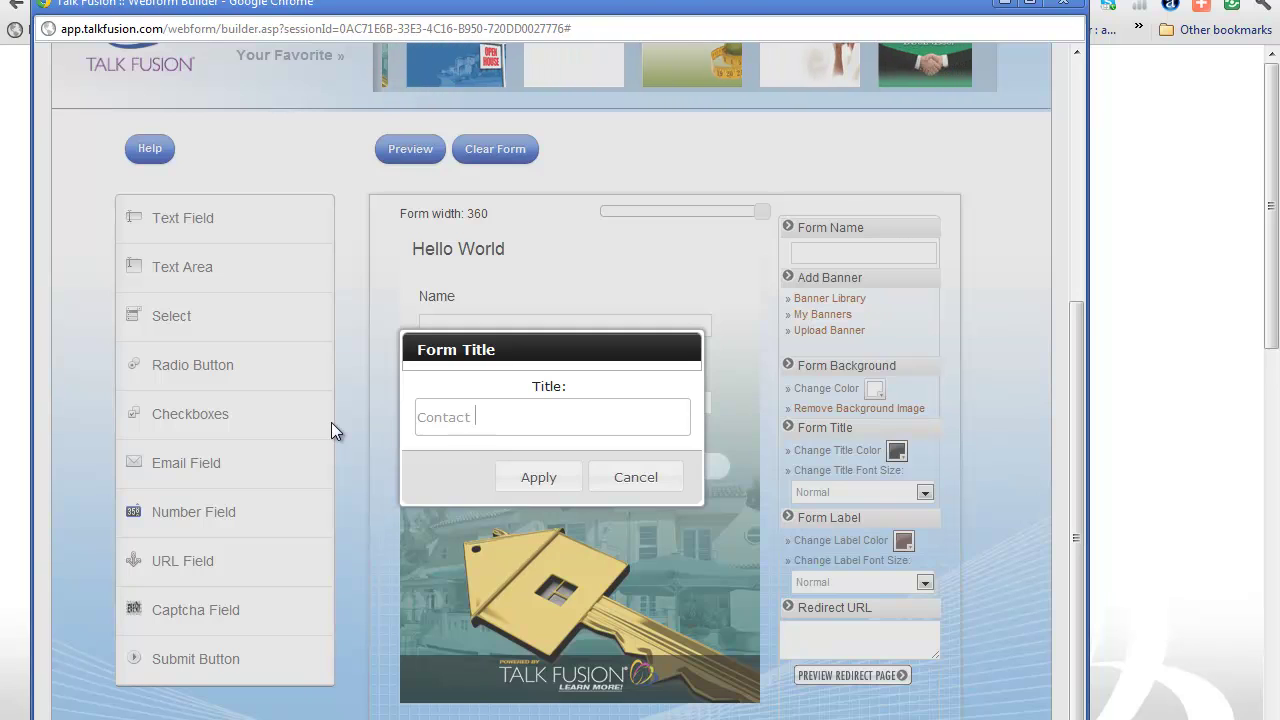
key("BackSpace")
key("BackSpace")
key("BackSpace")
key("BackSpace")
key("BackSpace")
key("BackSpace")
key("BackSpace")
key("BackSpace")
key("BackSpace")
key("BackSpace")
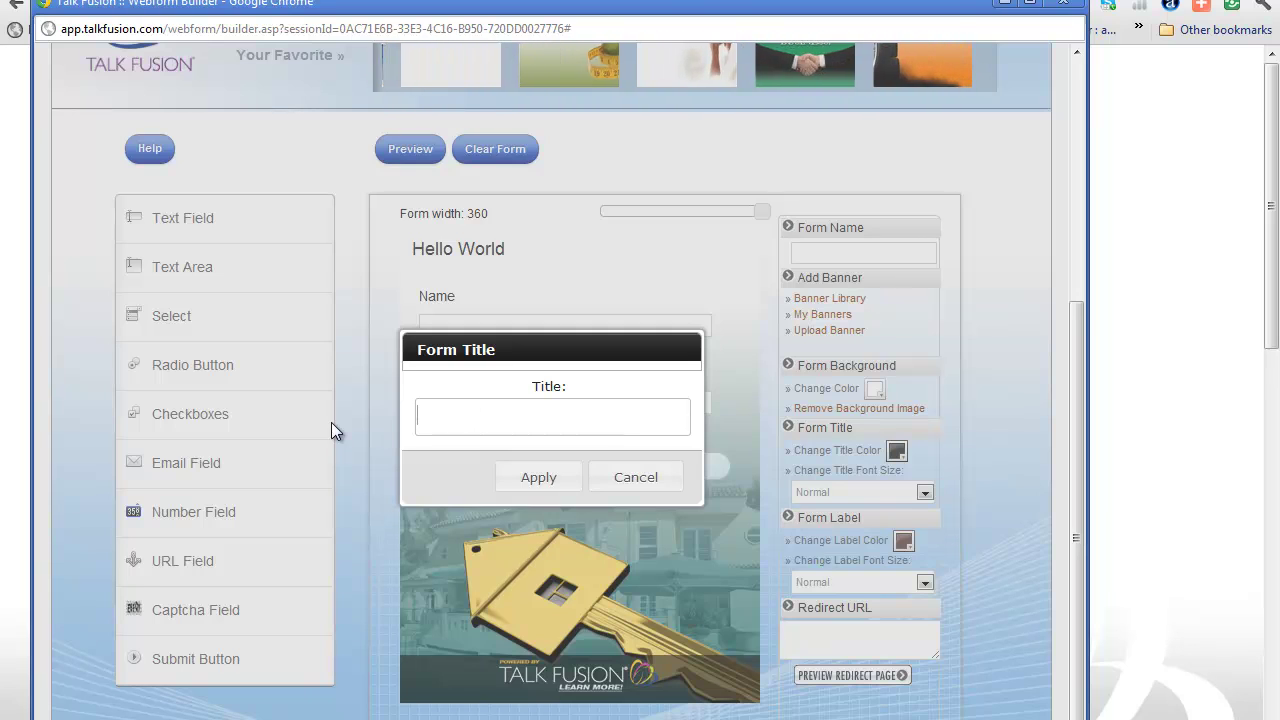
type("Submscri")
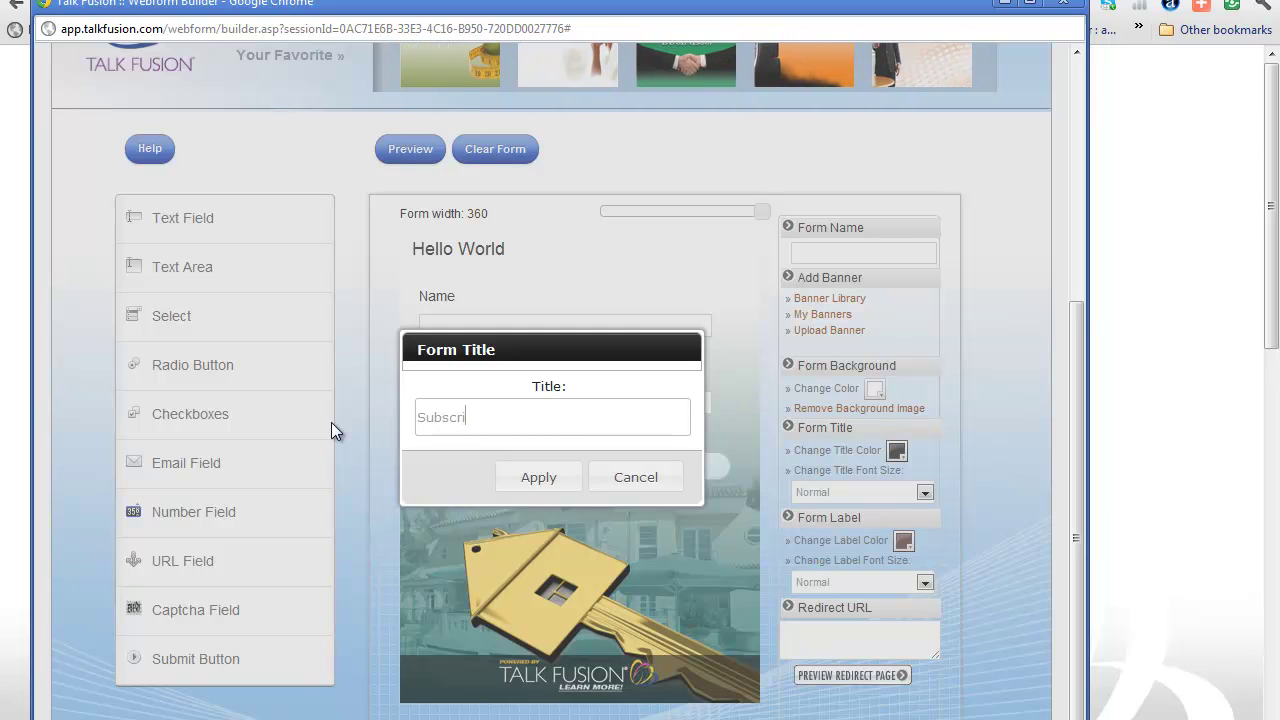
type("be to Our ")
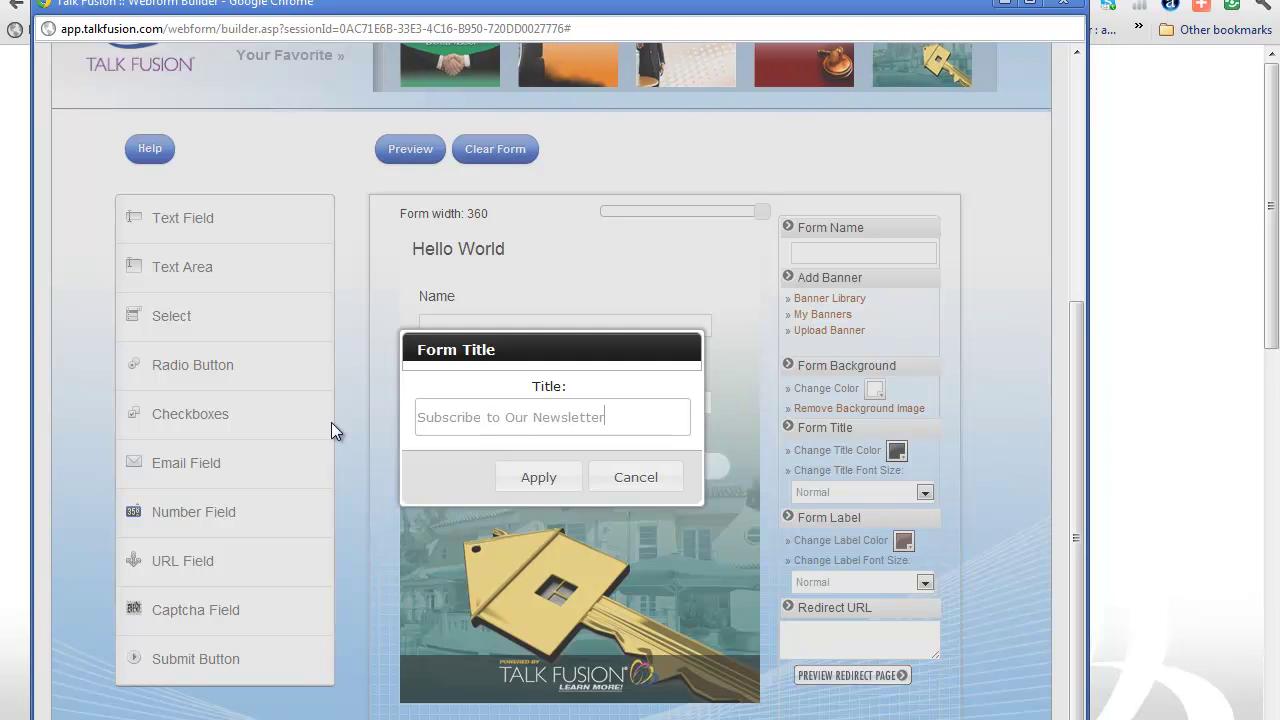
type("Newsletter")
left_click(537, 479)
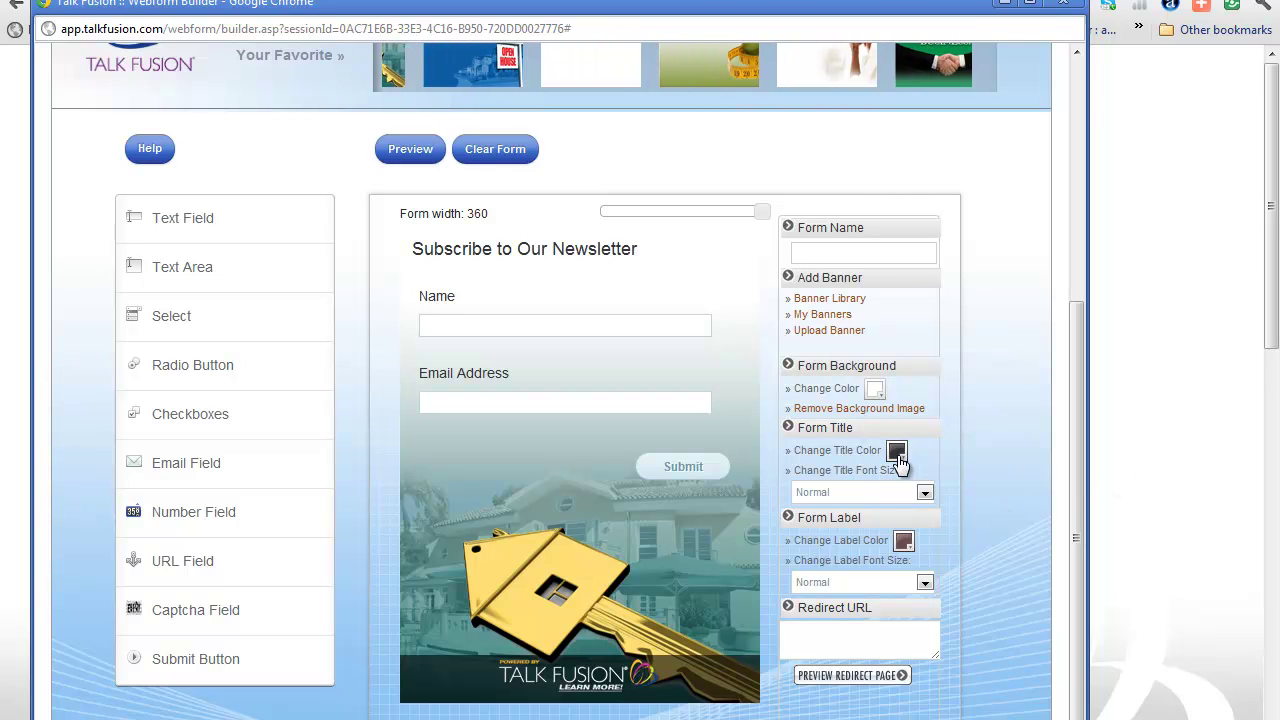
Set the field label colour to near-black and the label font size to Large
left_click(903, 540)
left_click_drag(942, 646, 903, 677)
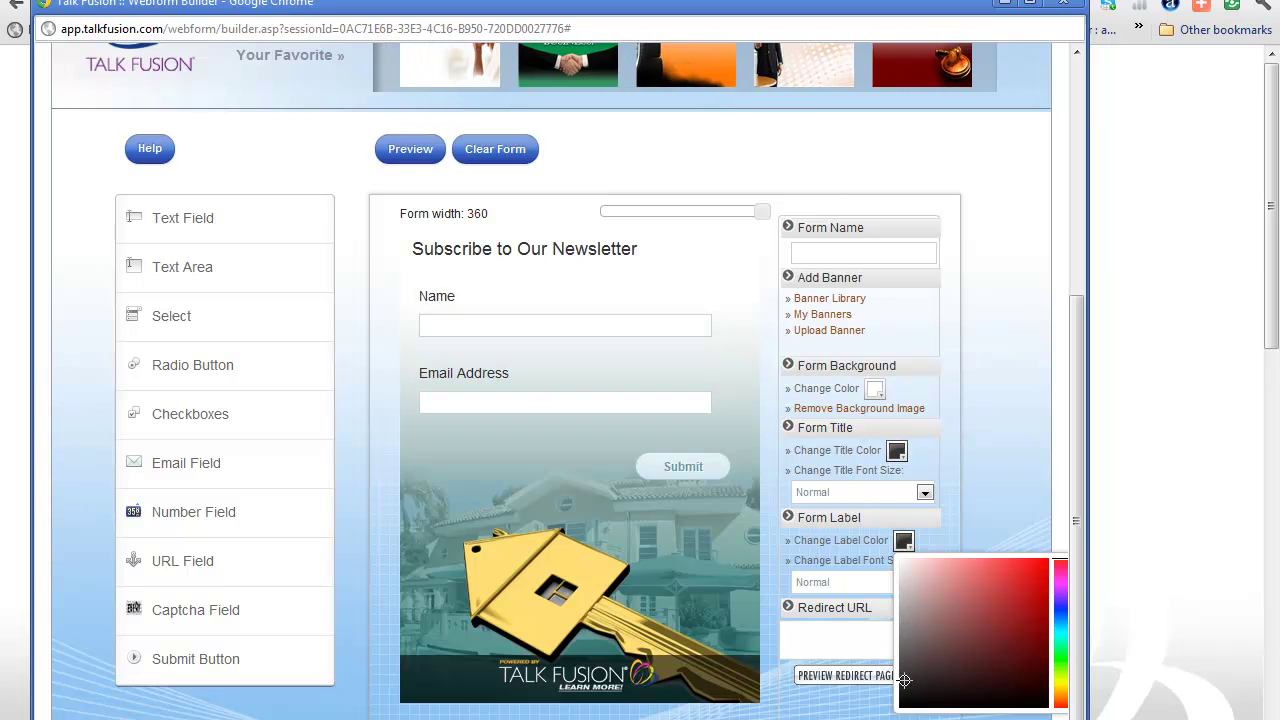
left_click(992, 451)
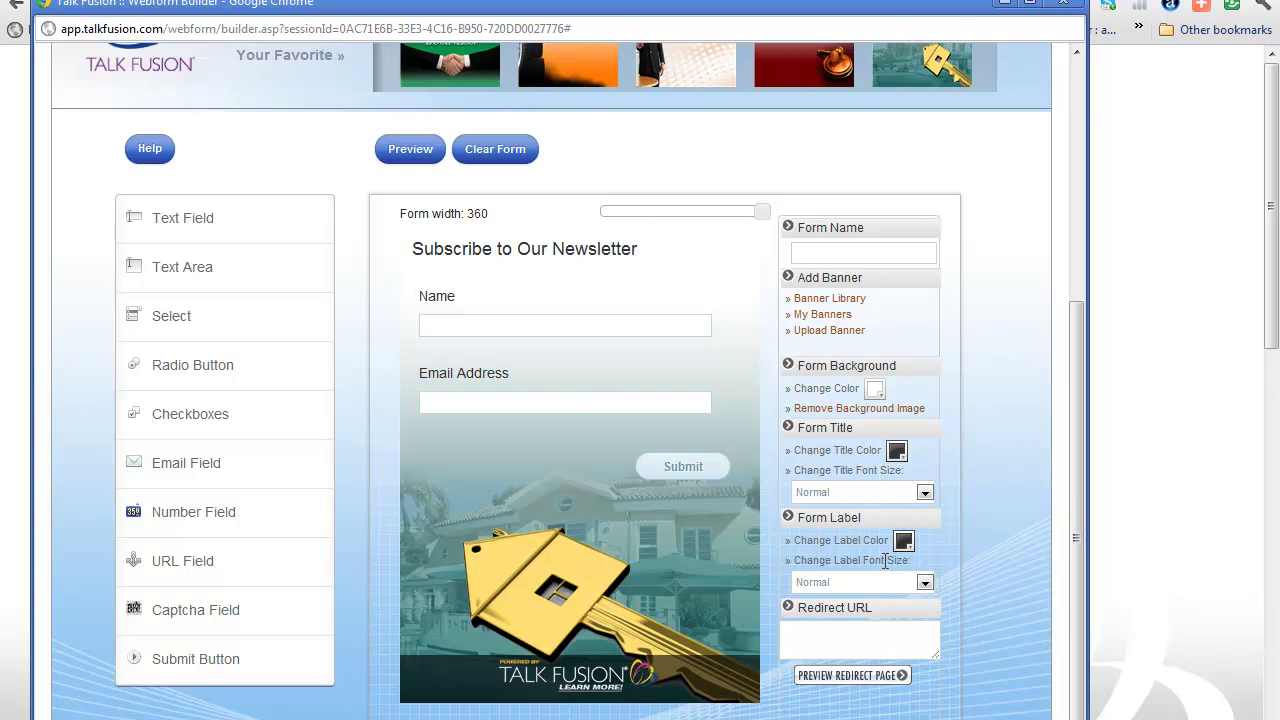
left_click(925, 584)
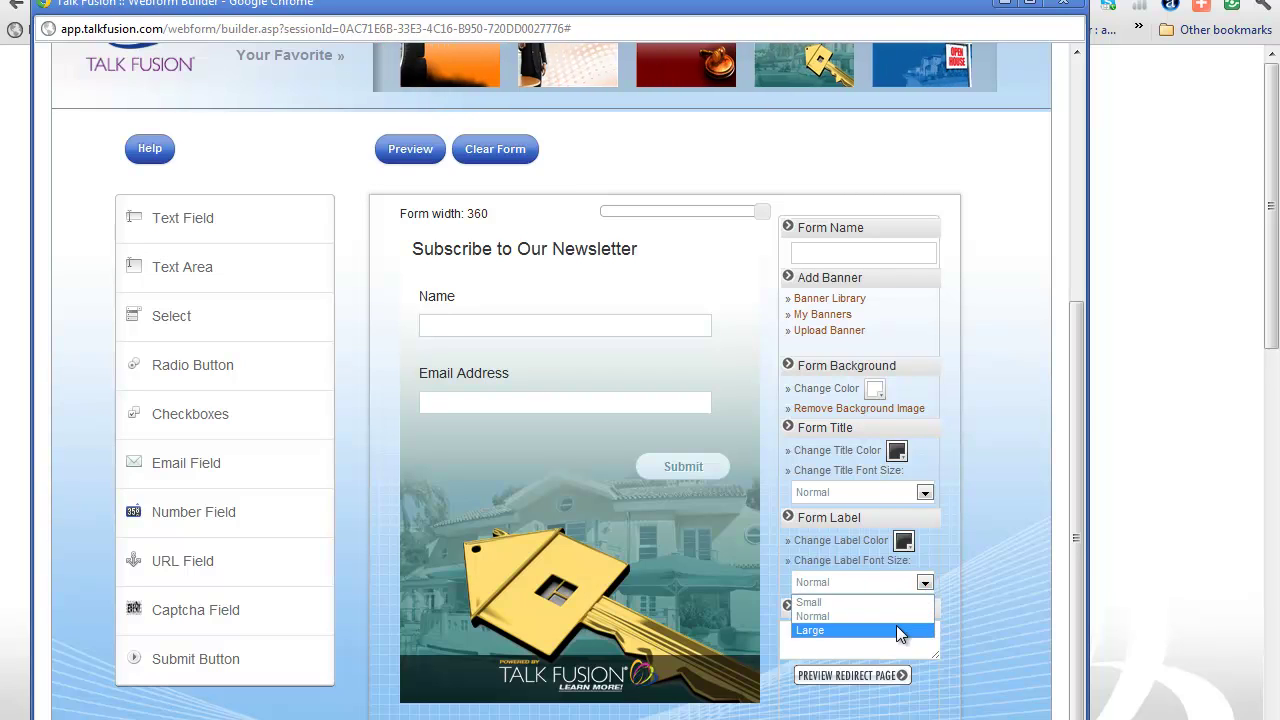
left_click(896, 625)
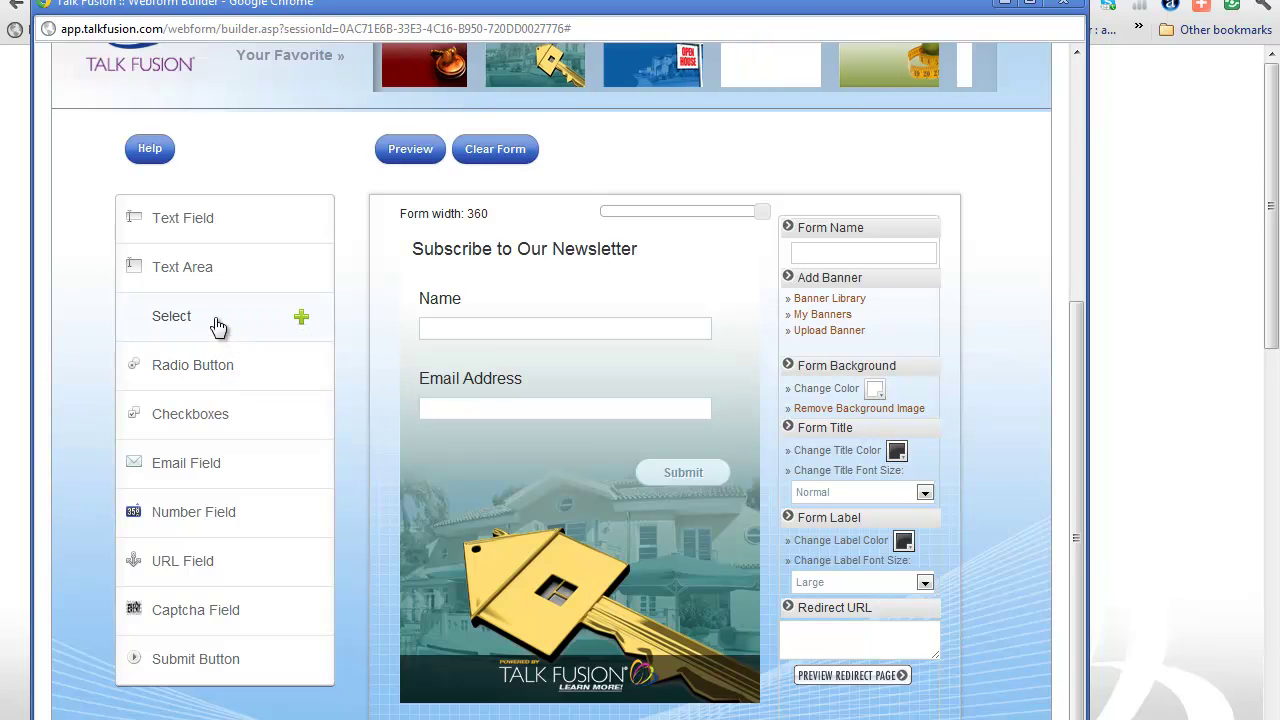
Add a Select field with Options 1–3 and narrow the form width to 302
left_click(301, 317)
left_click(699, 494)
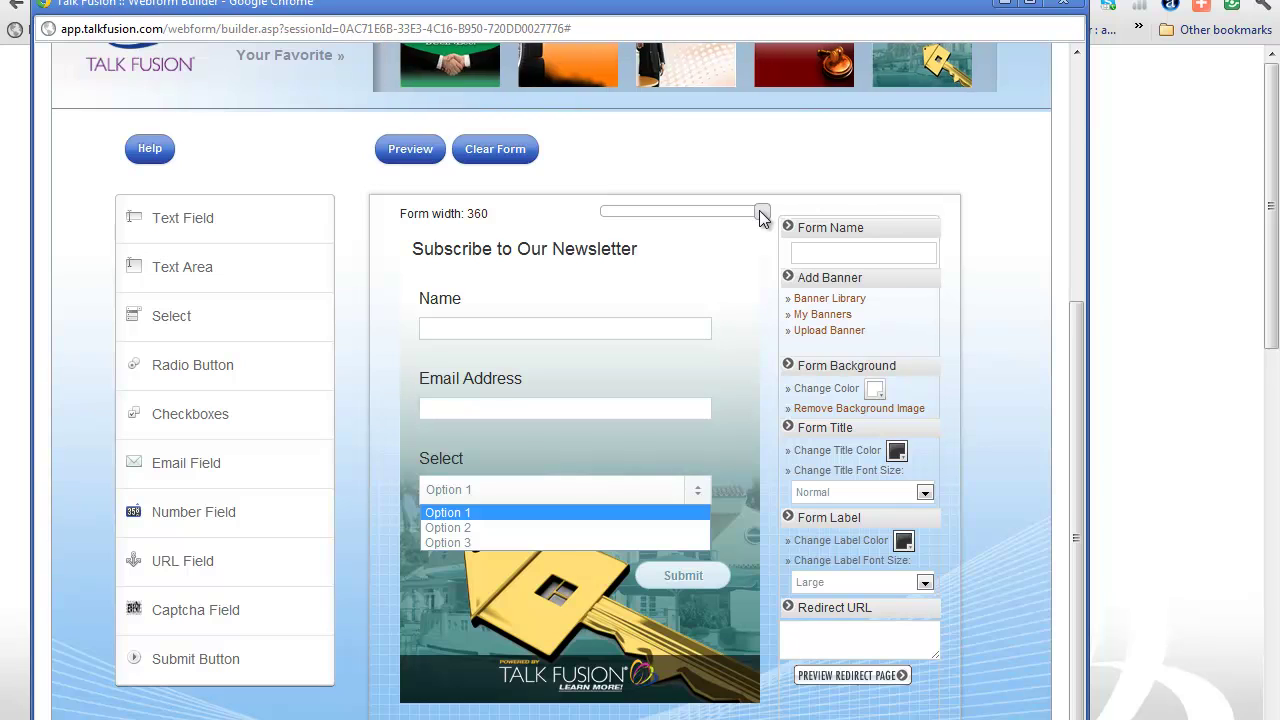
left_click_drag(757, 211, 704, 222)
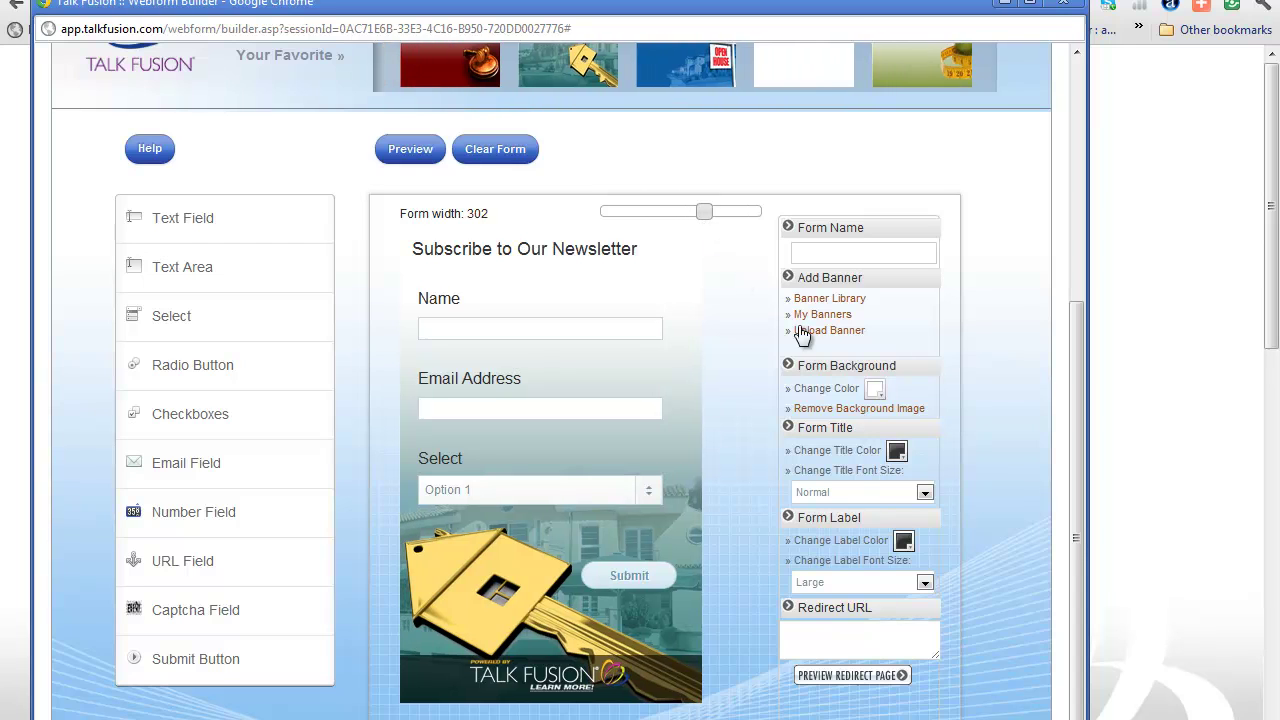
scroll(955, 445, "up", 2)
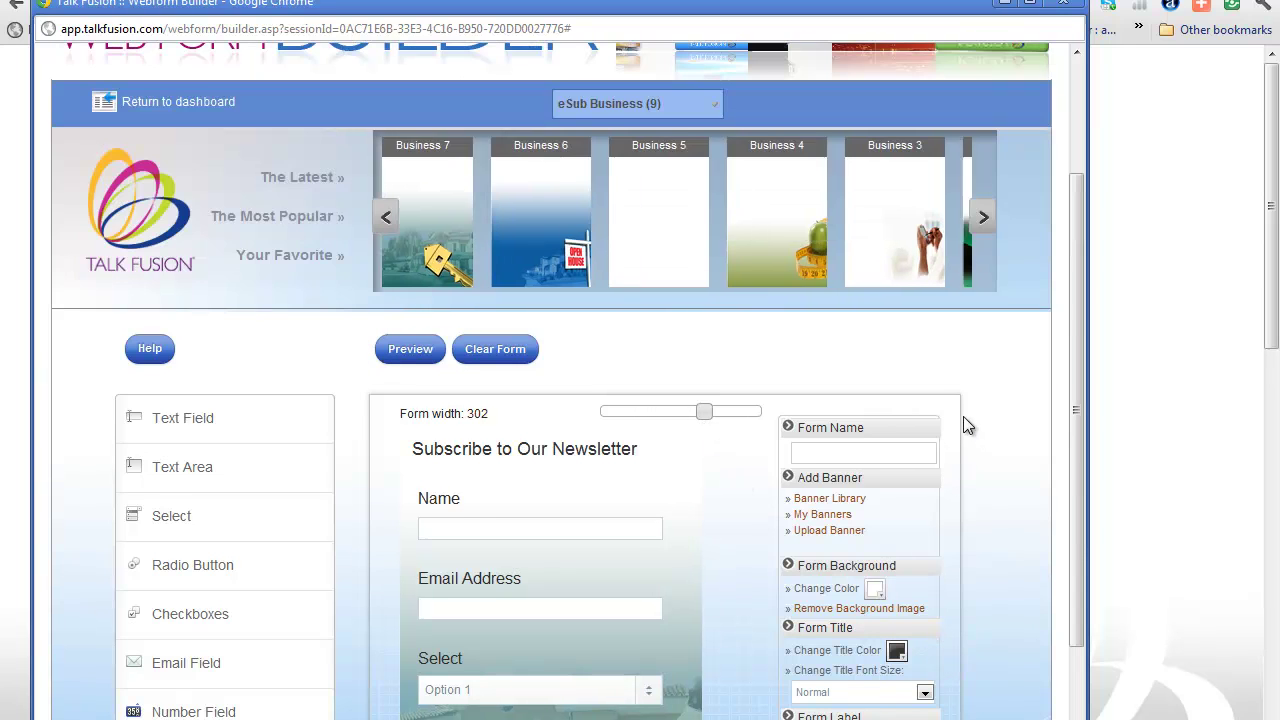
scroll(840, 346, "up", 2)
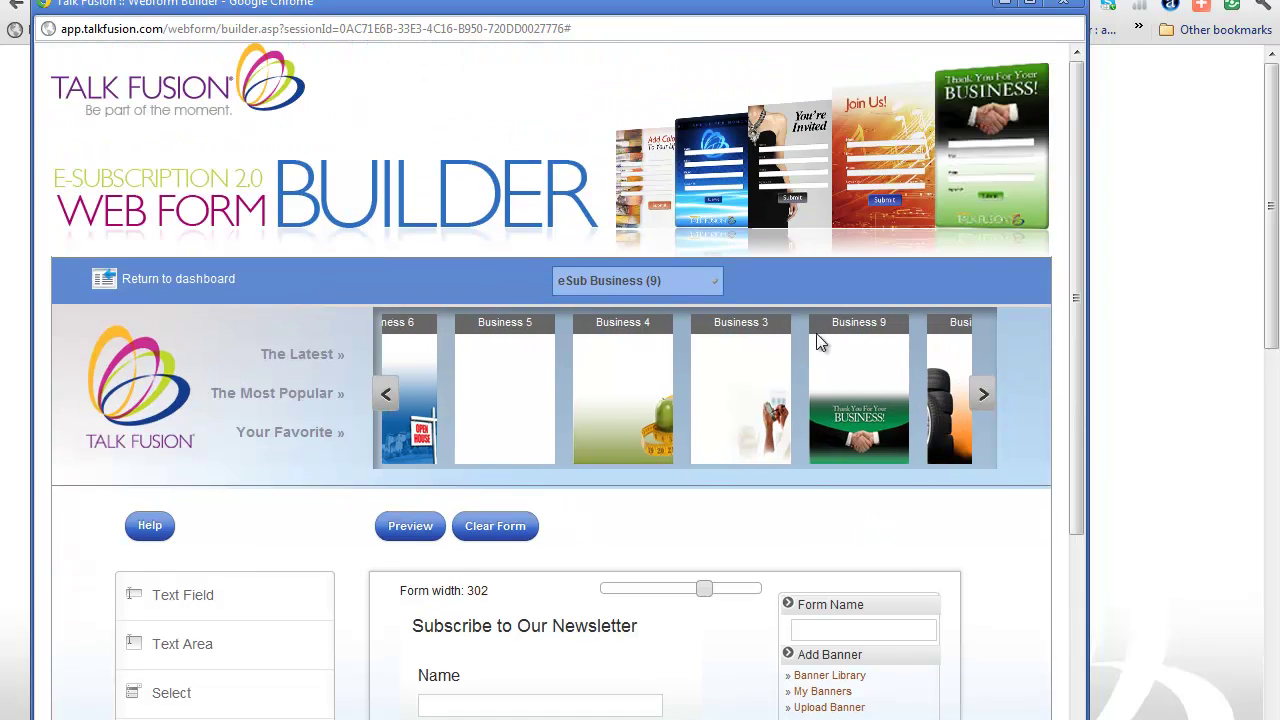
left_click(713, 283)
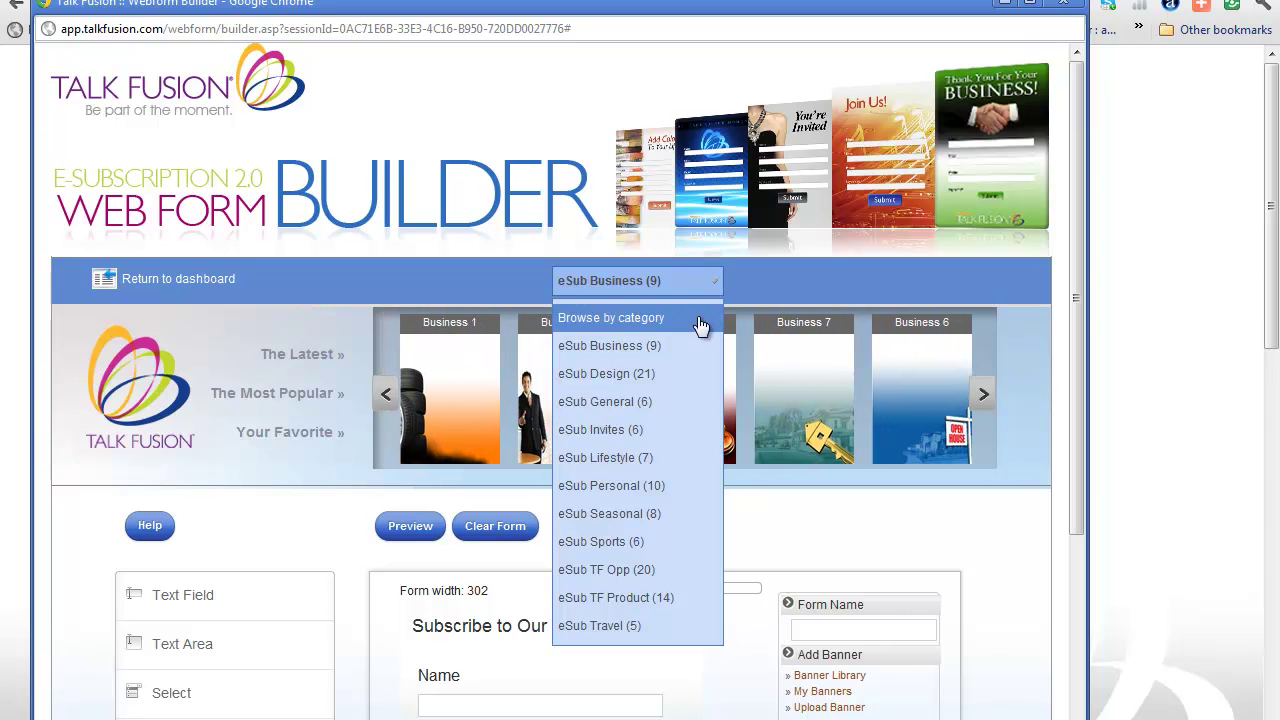
Close the category list, enter 'Sample Email Form' as the Form Name, and maximize the window
left_click(827, 264)
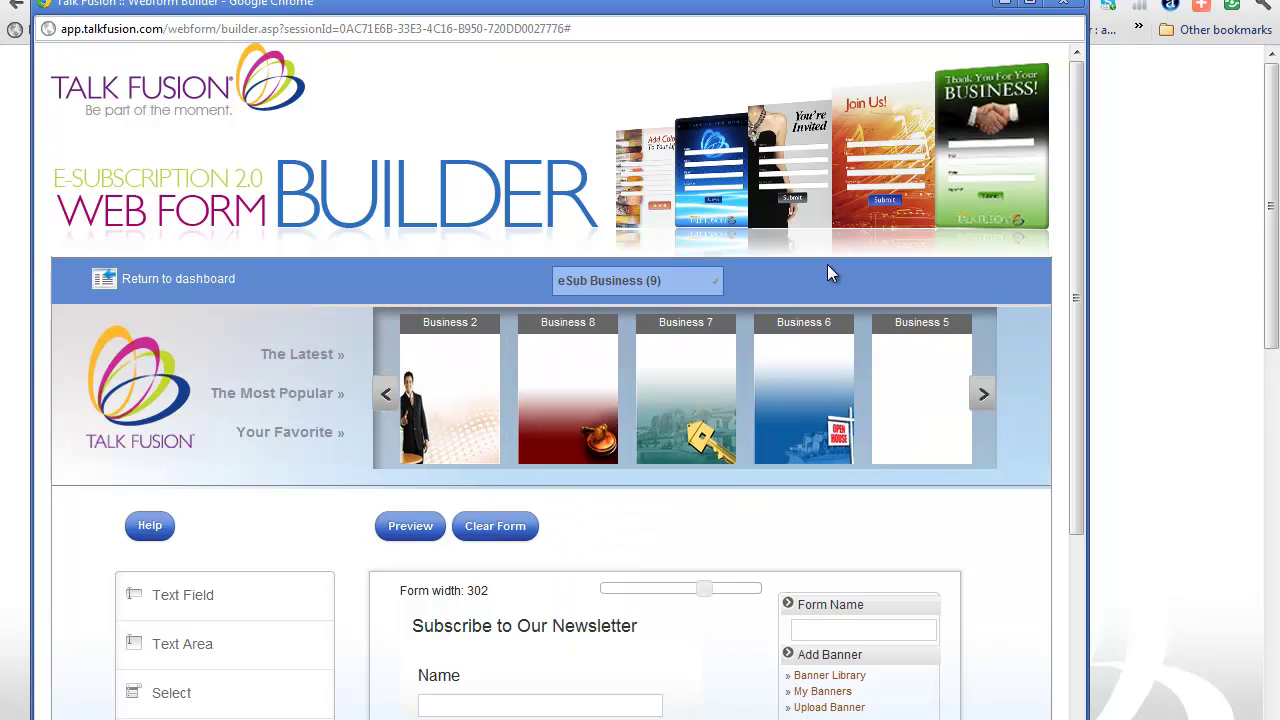
scroll(866, 323, "down", 3)
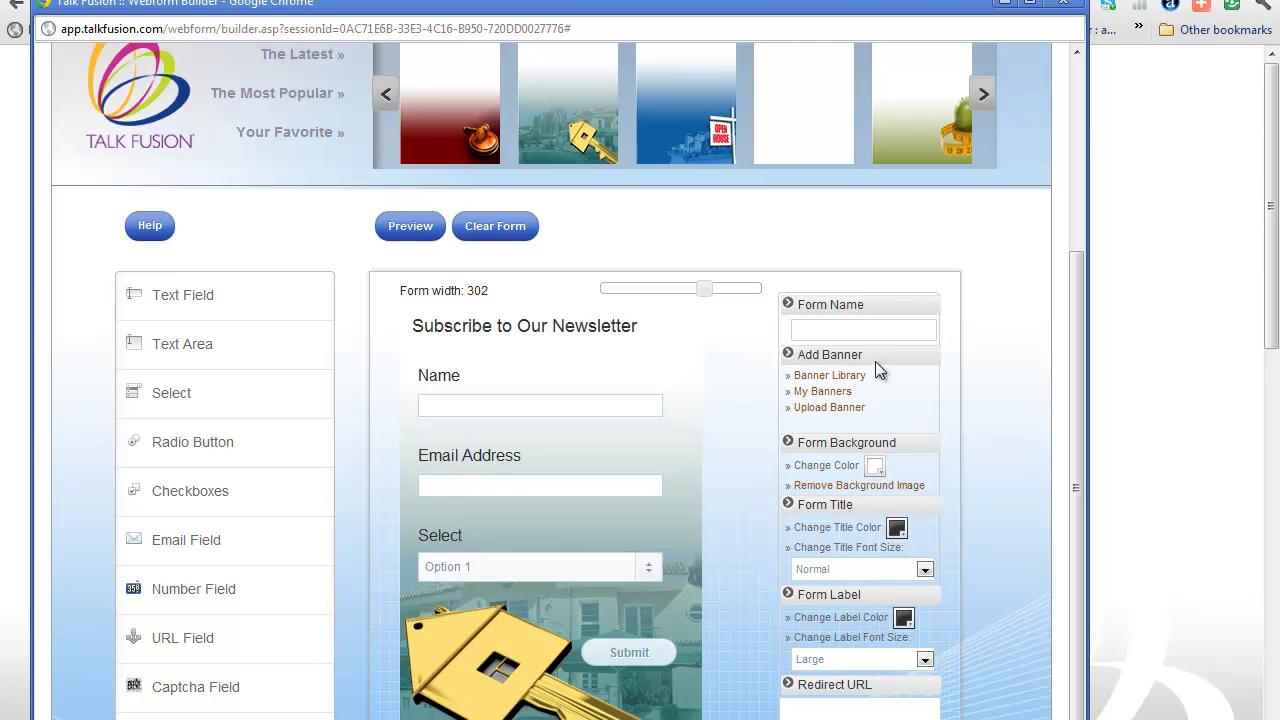
left_click(848, 328)
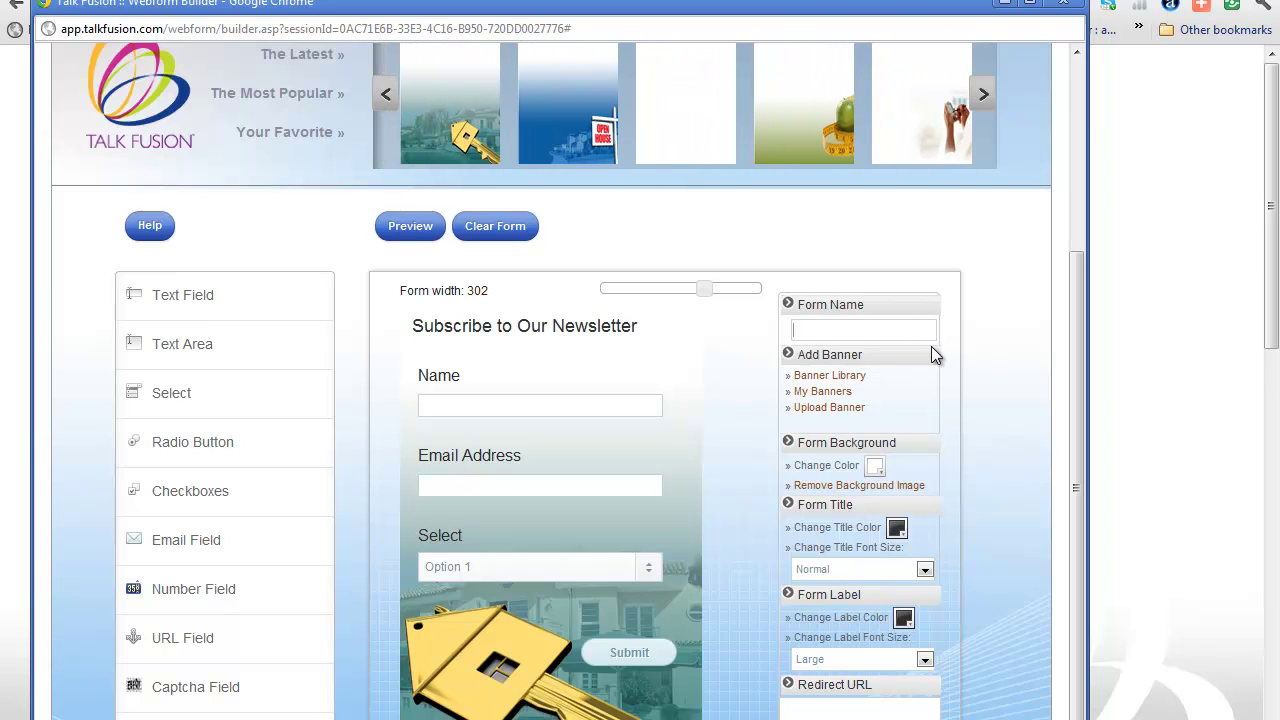
type("Sample ")
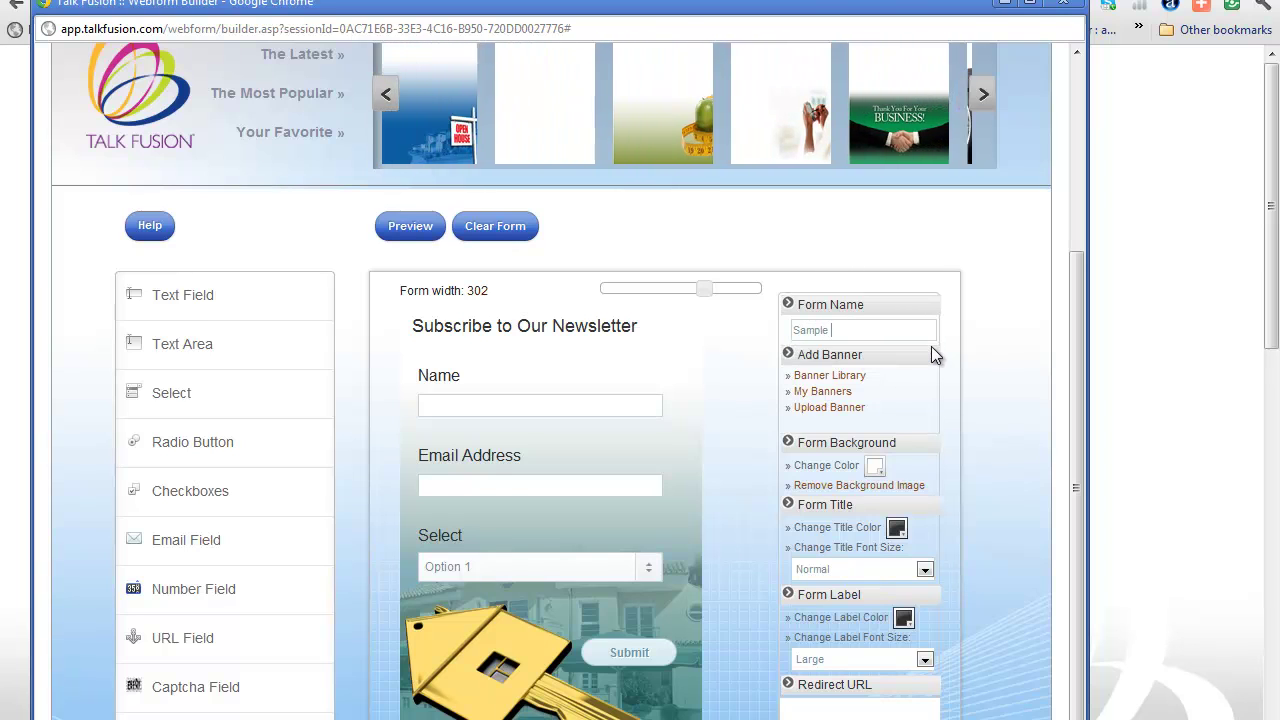
type("Email Form")
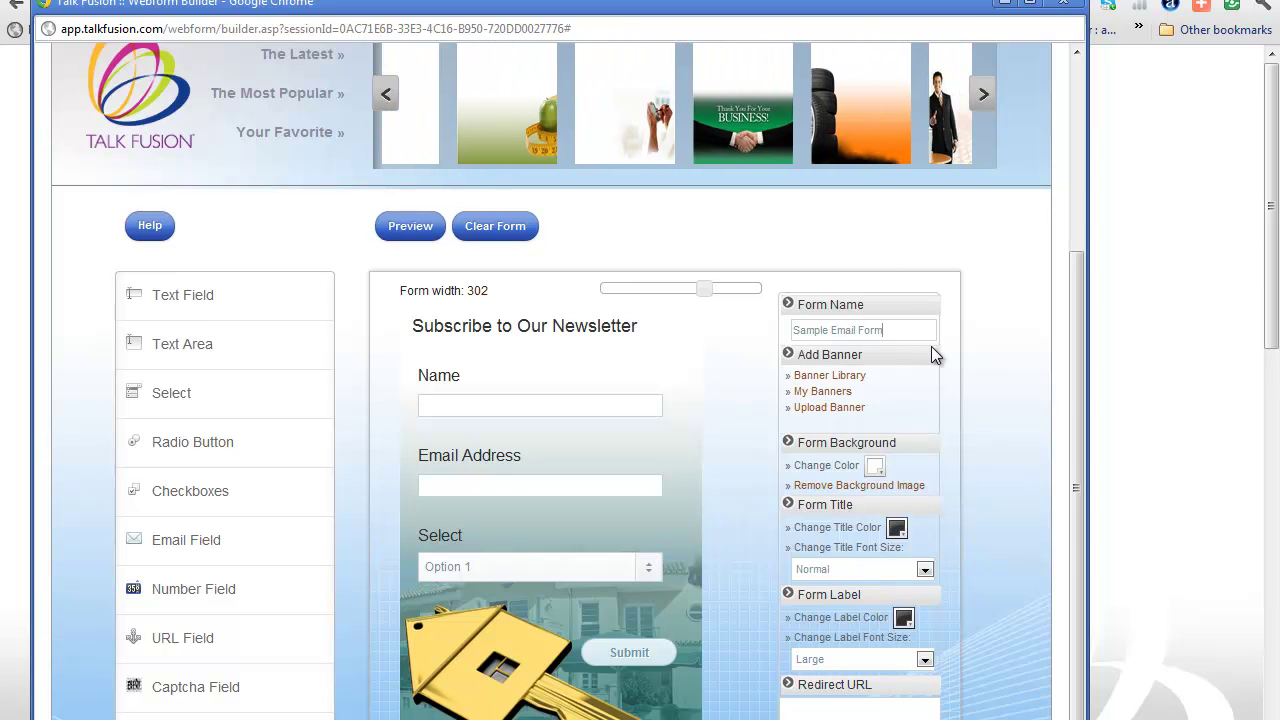
scroll(913, 340, "down", 2)
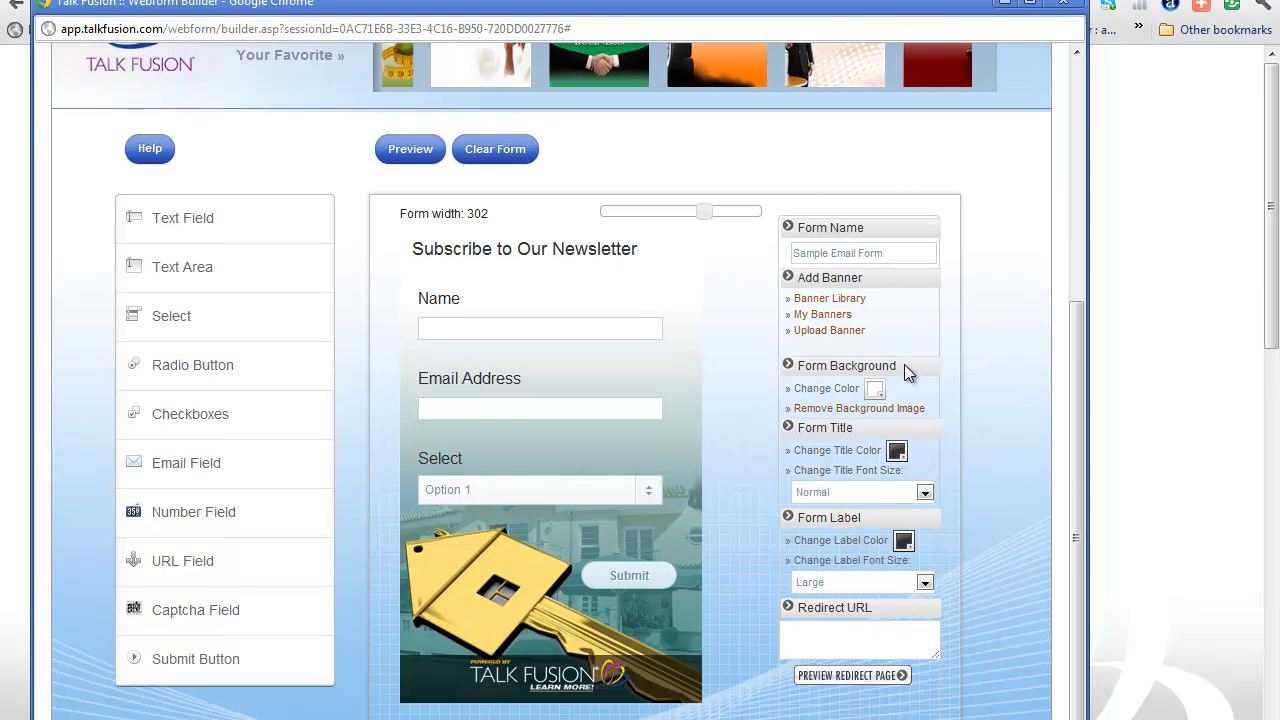
left_click(884, 674)
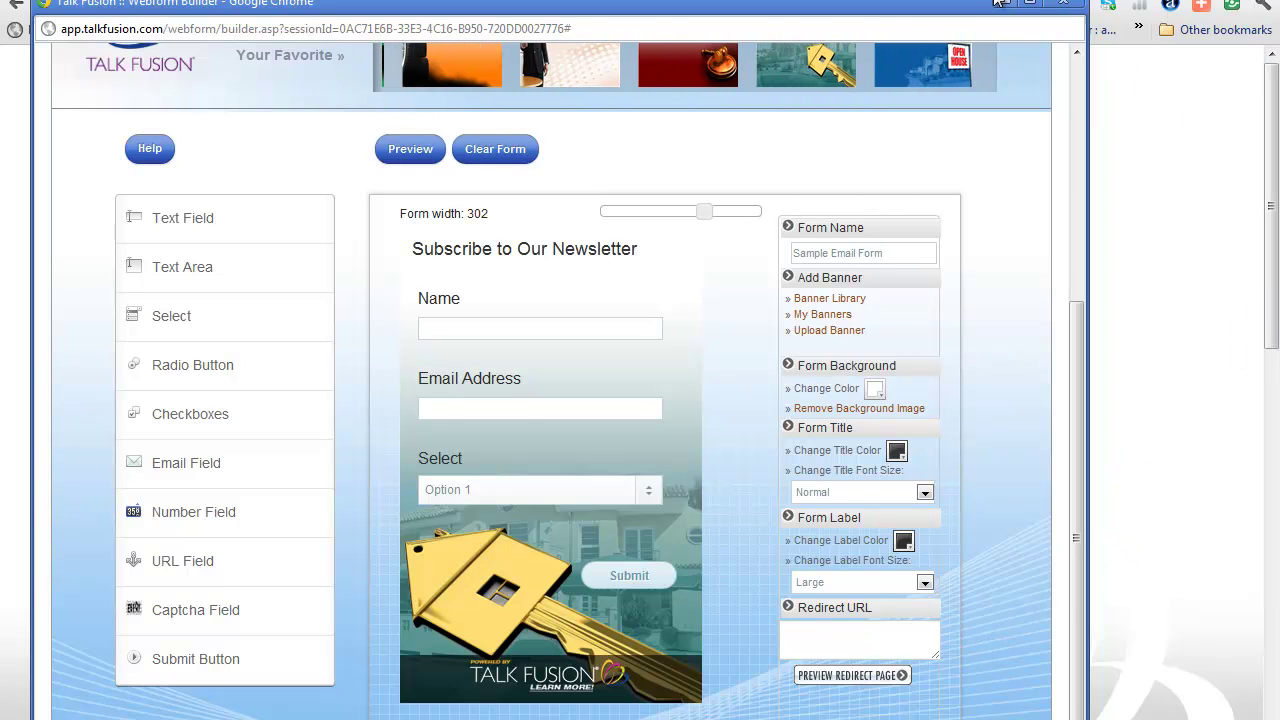
left_click(1030, 3)
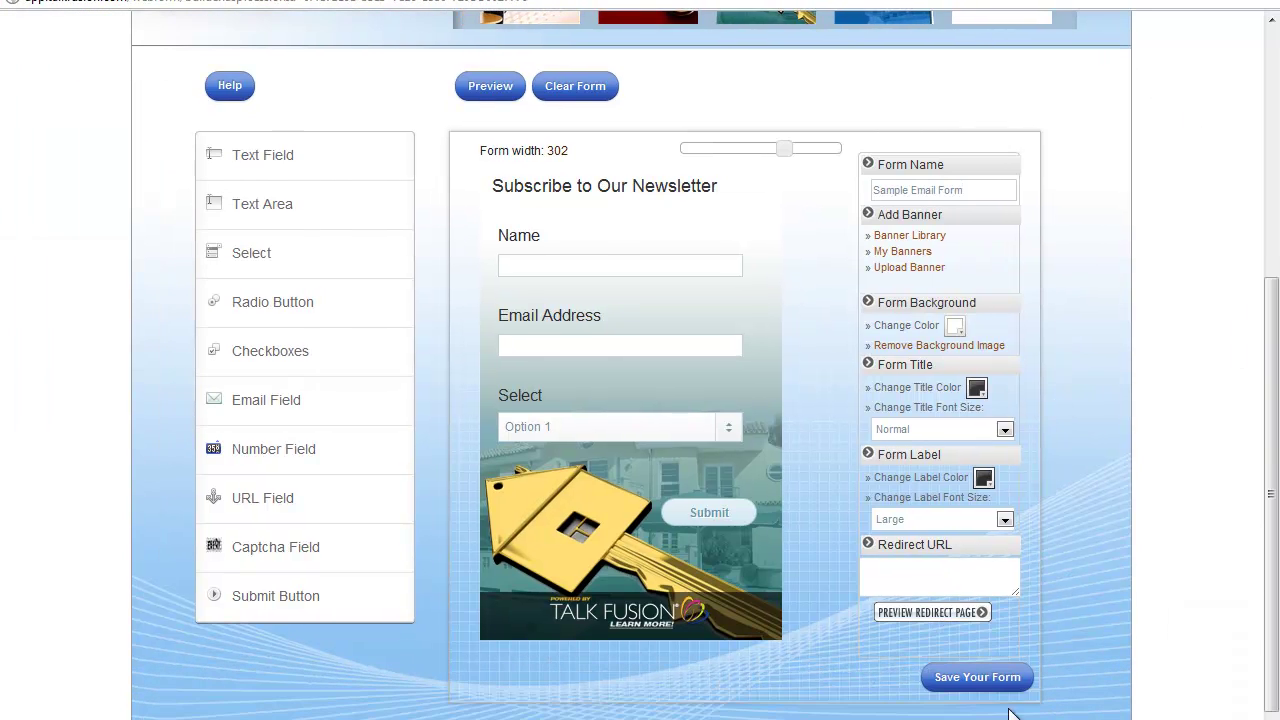
Save the form and copy its generated embed code, then go to the WordPress dashboard
left_click(972, 678)
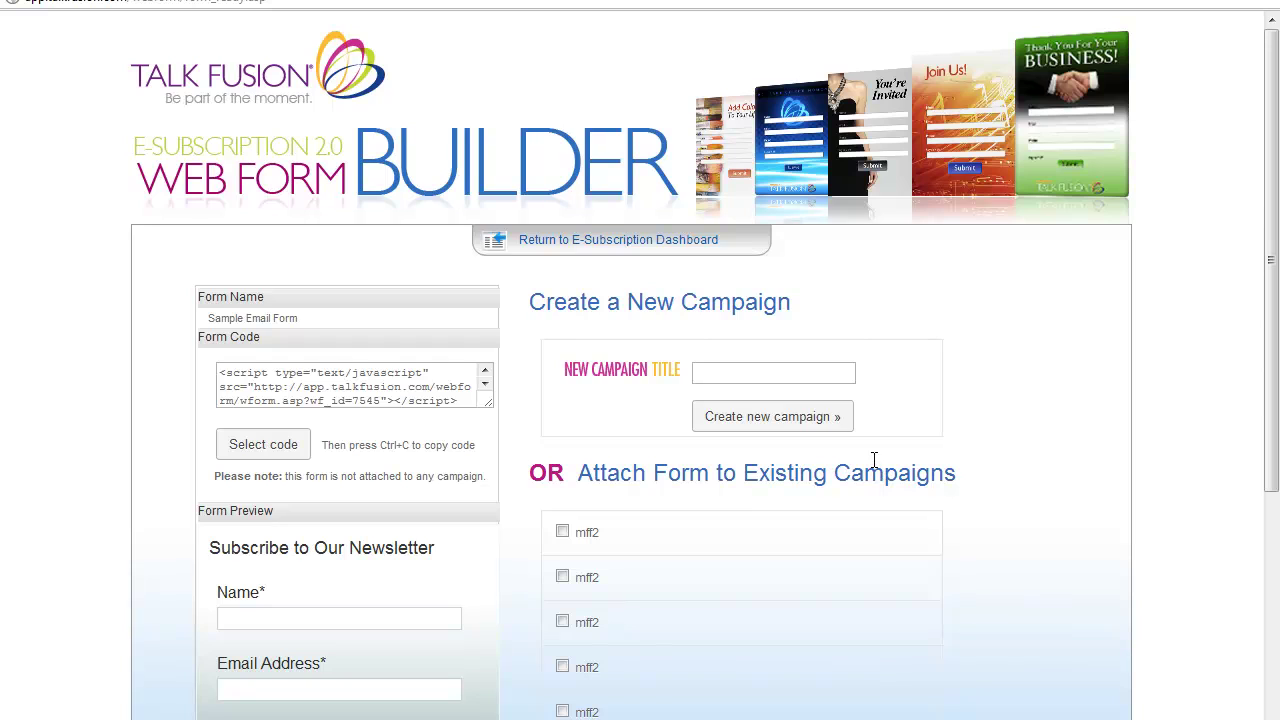
scroll(890, 460, "down", 1)
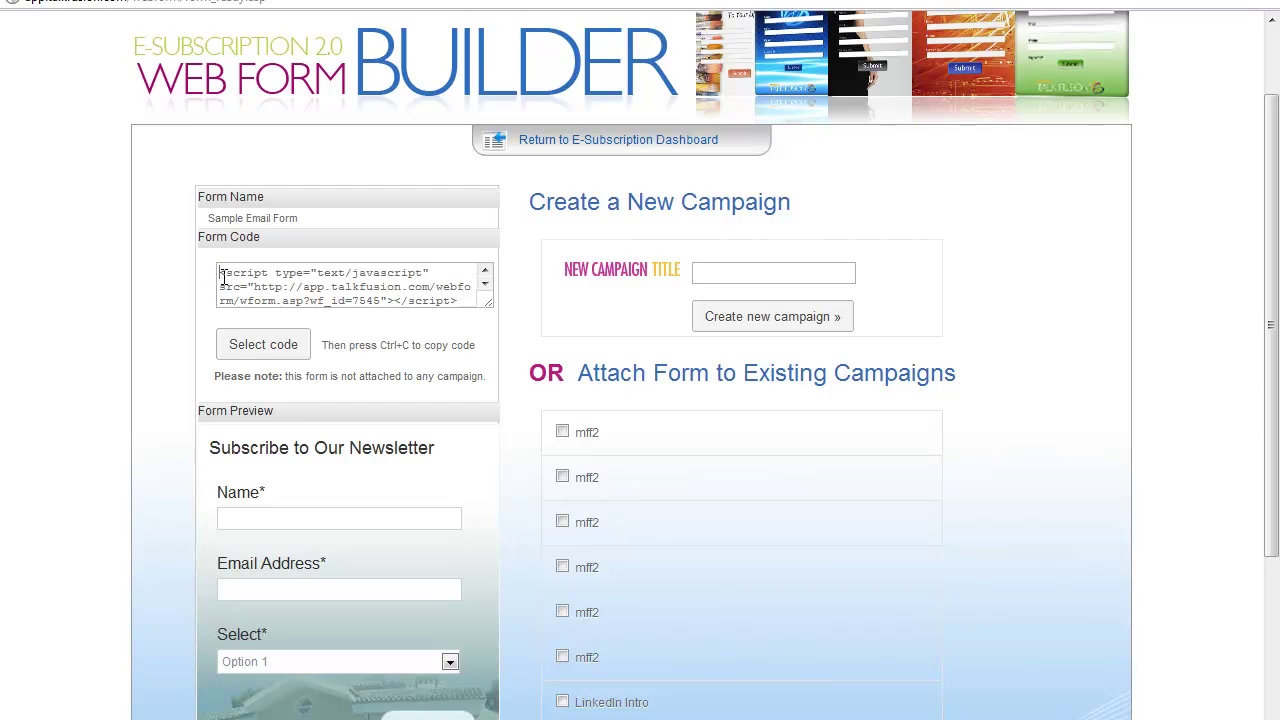
left_click_drag(218, 272, 469, 328)
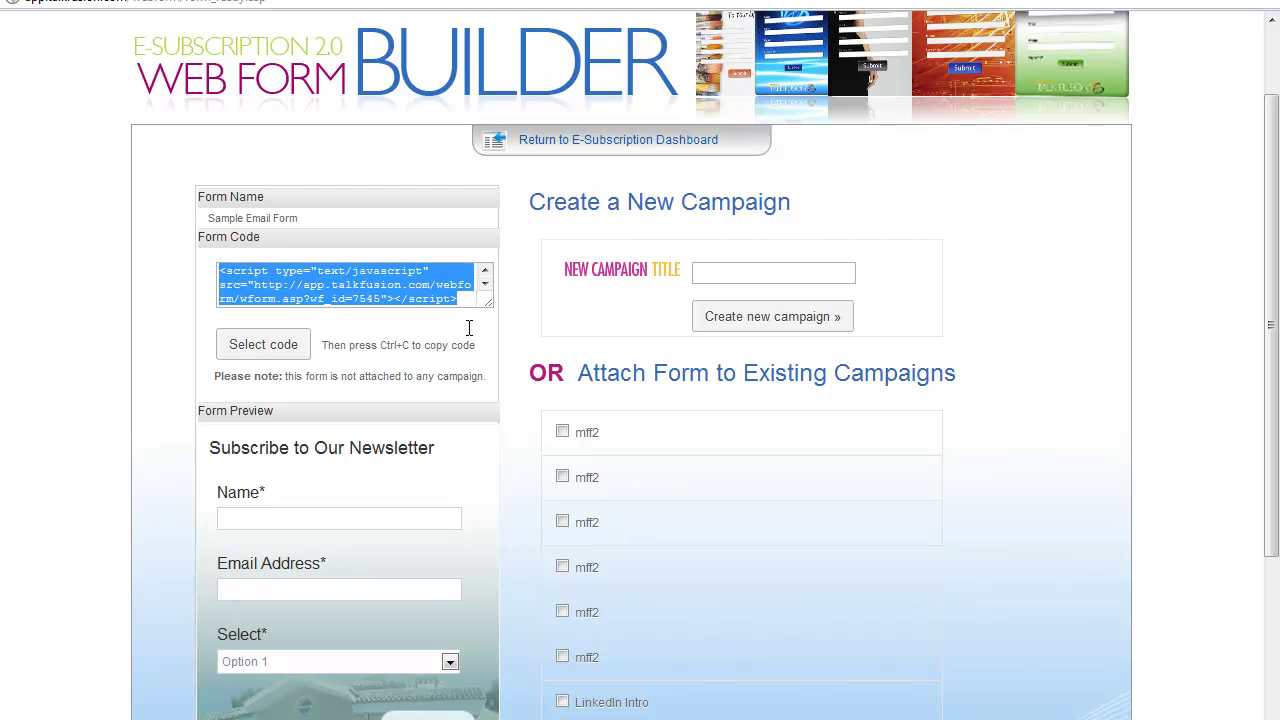
right_click(378, 290)
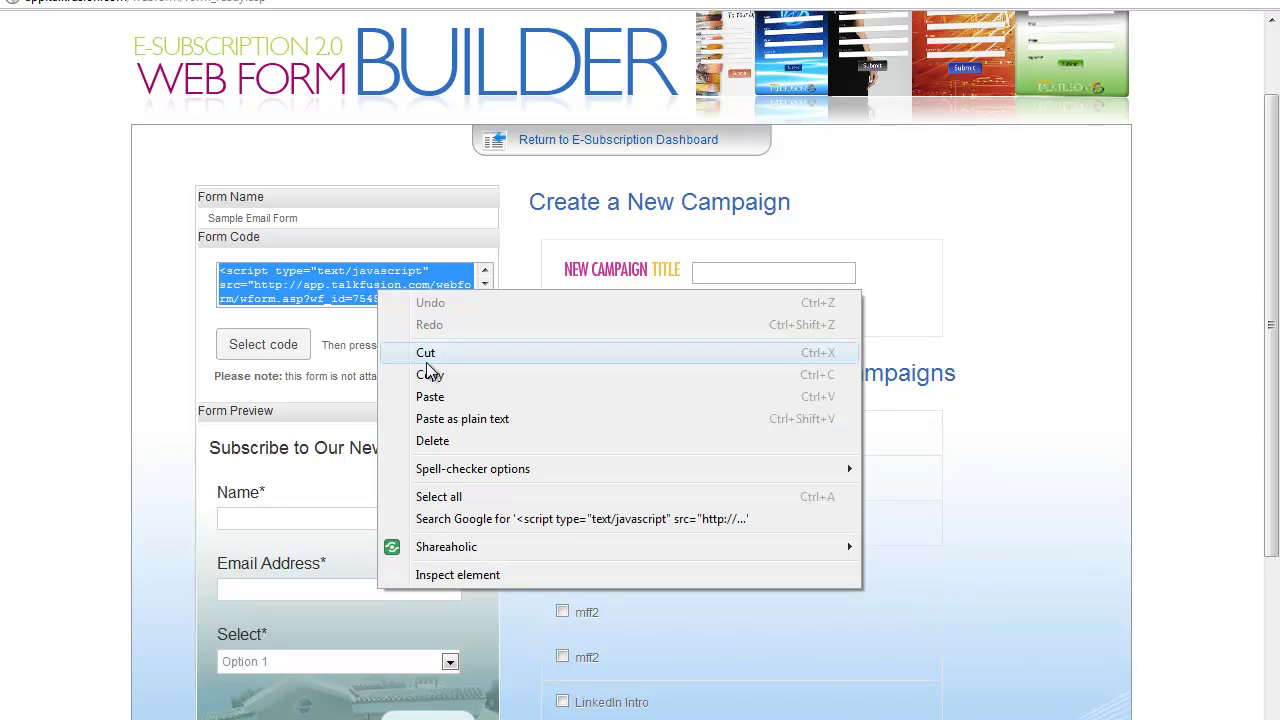
left_click(434, 376)
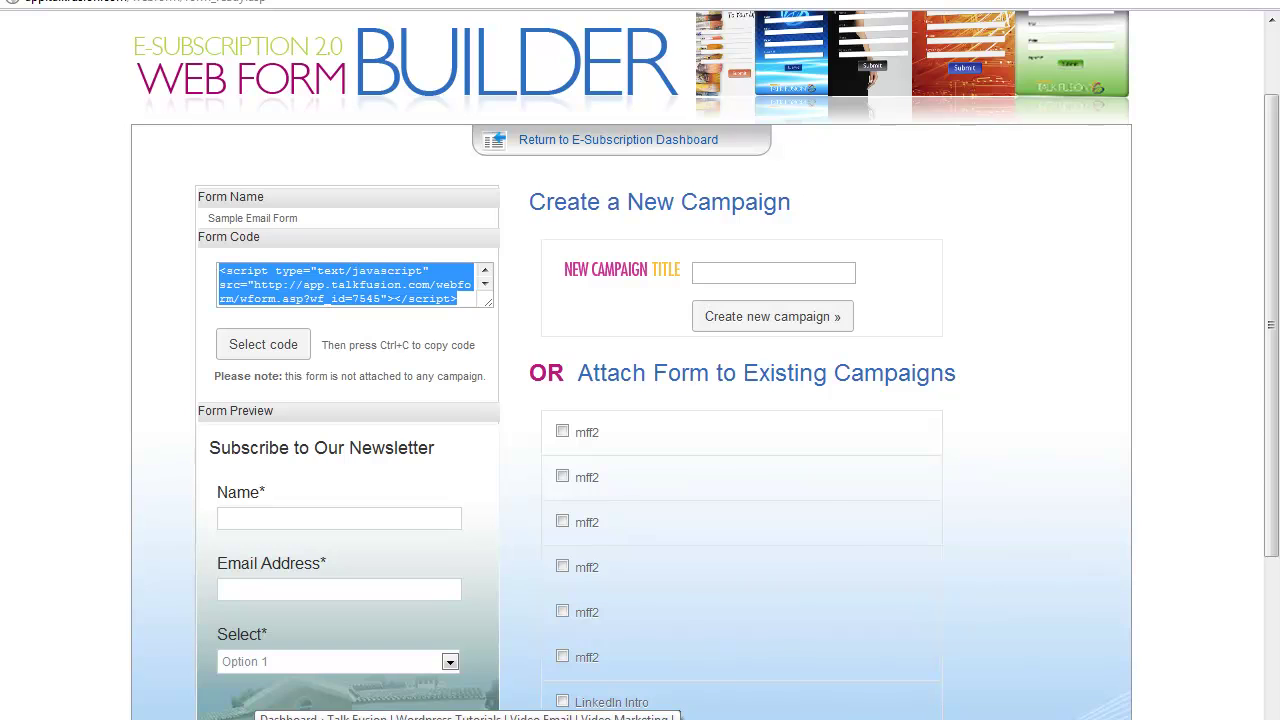
left_click(469, 718)
Add a Text widget to the Primary sidebar on the Widgets page
mouse_move(105, 342)
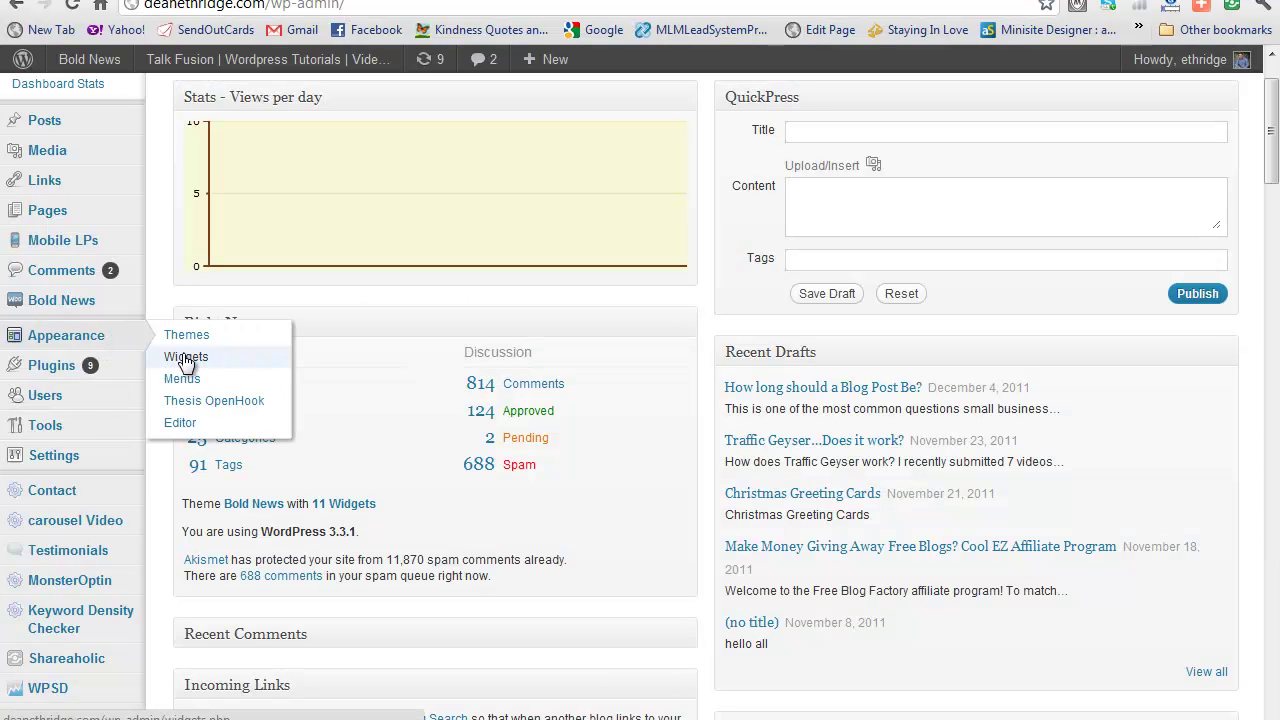
left_click(186, 358)
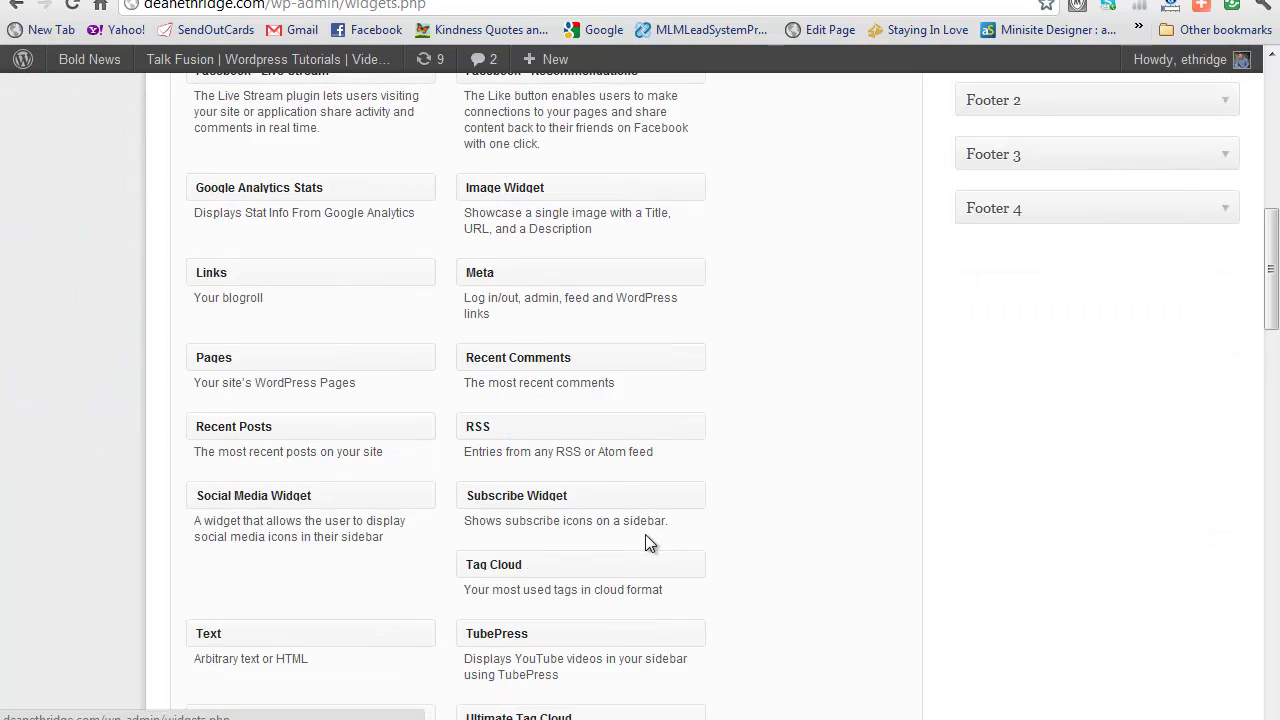
scroll(645, 534, "down", 2)
left_click_drag(351, 434, 1131, 251)
Paste the form embed code, title the widget 'Subscribe', and save it
right_click(838, 355)
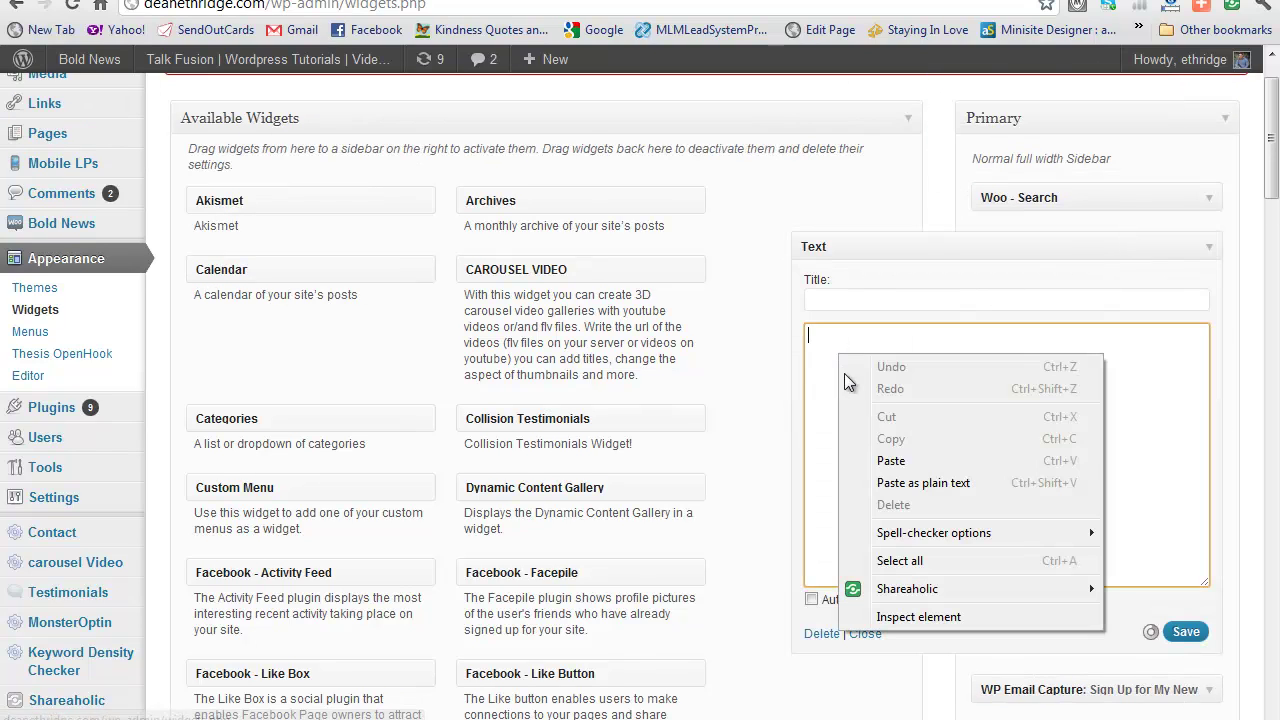
left_click(893, 462)
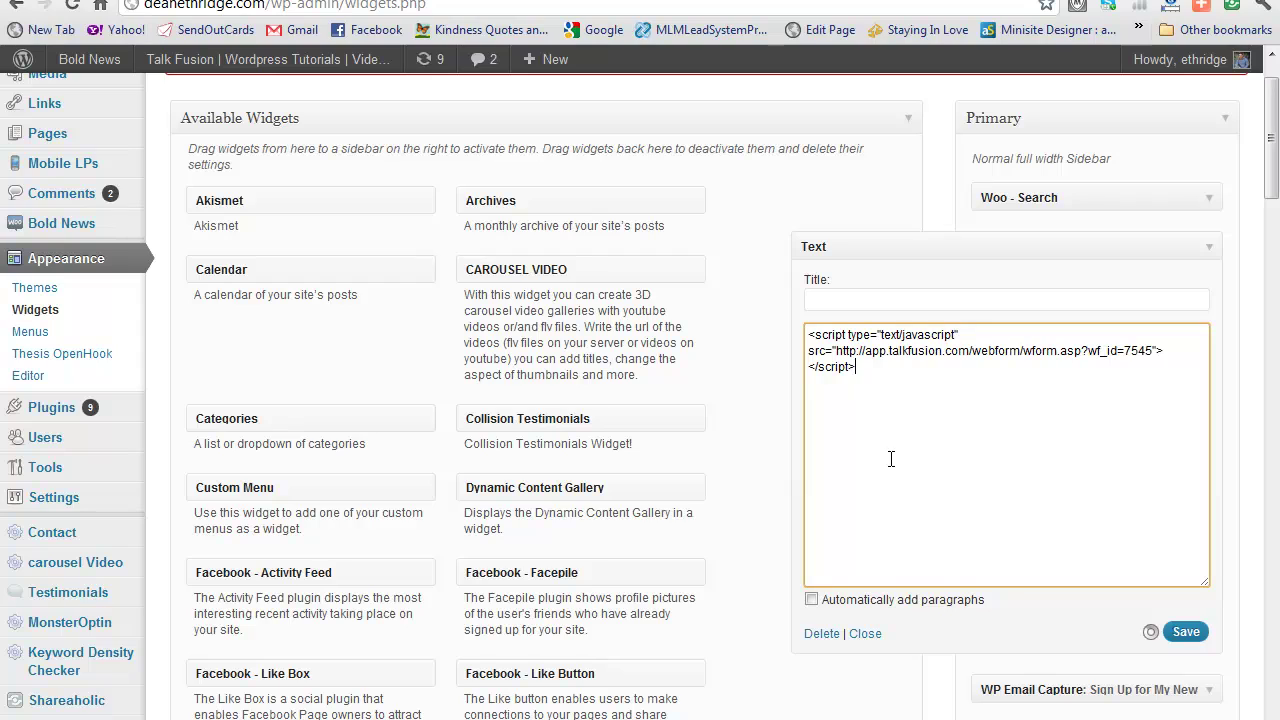
left_click(848, 297)
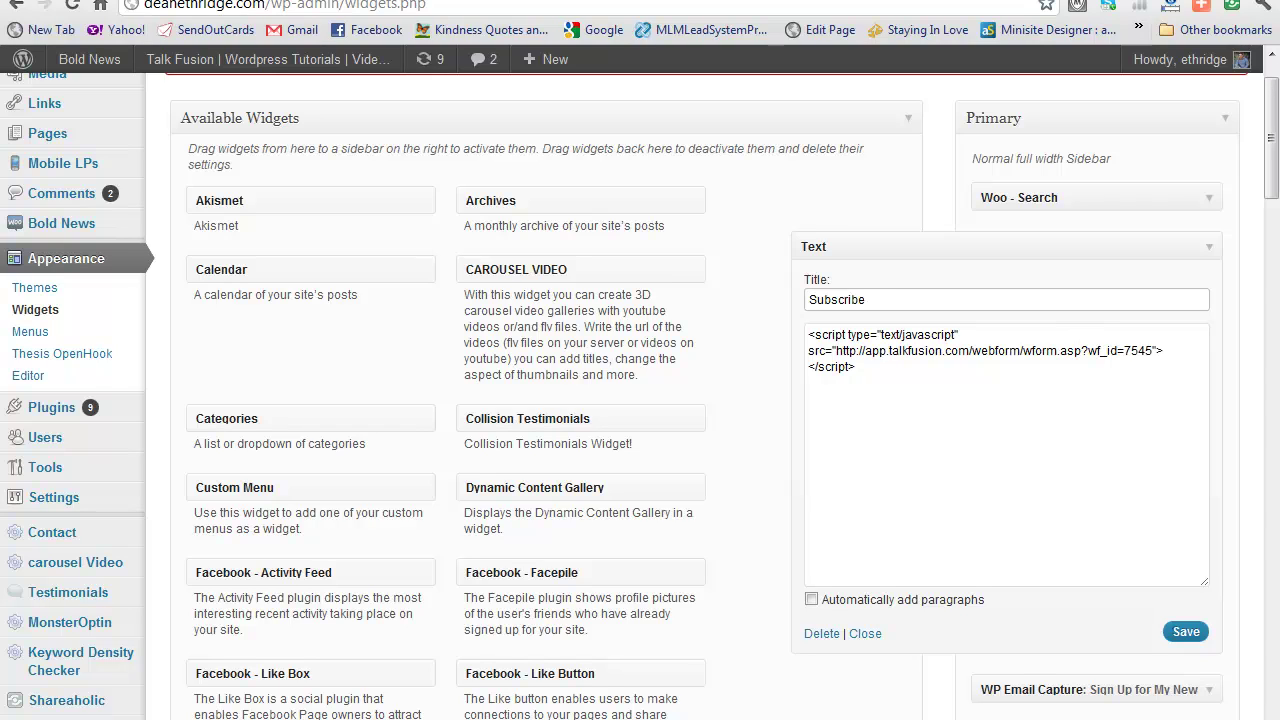
left_click(1186, 632)
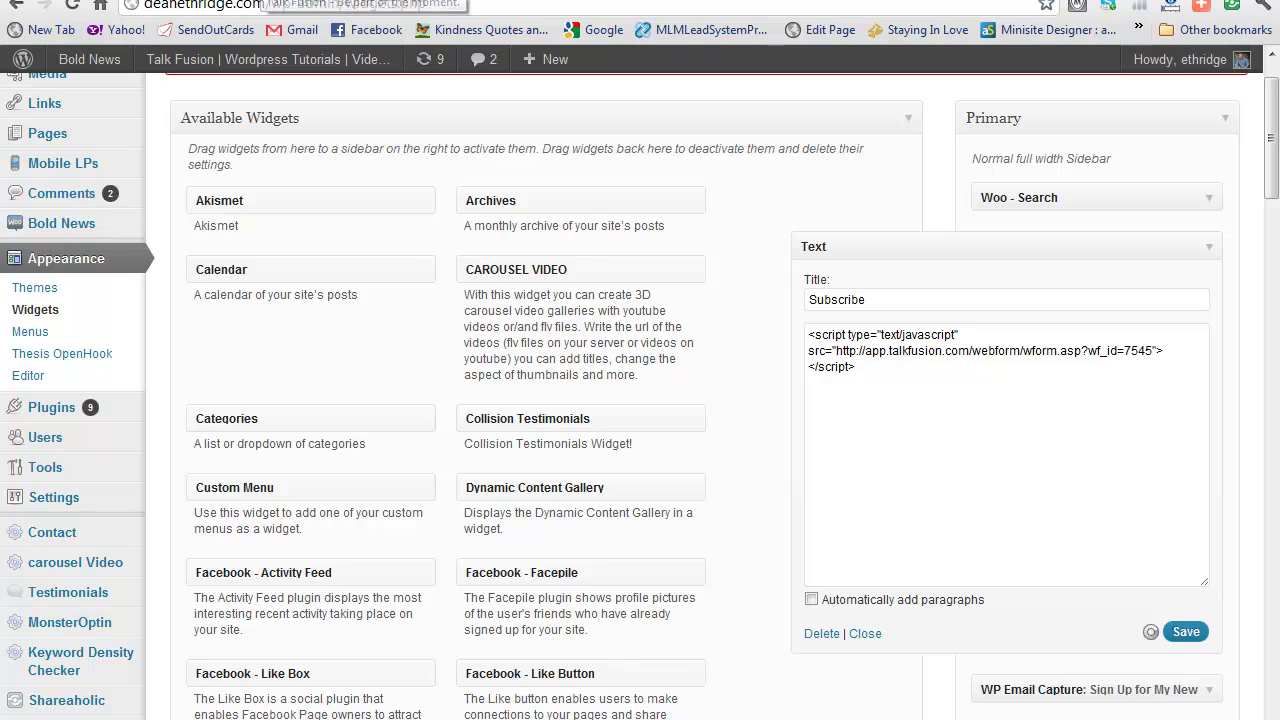
key("ctrl+Tab")
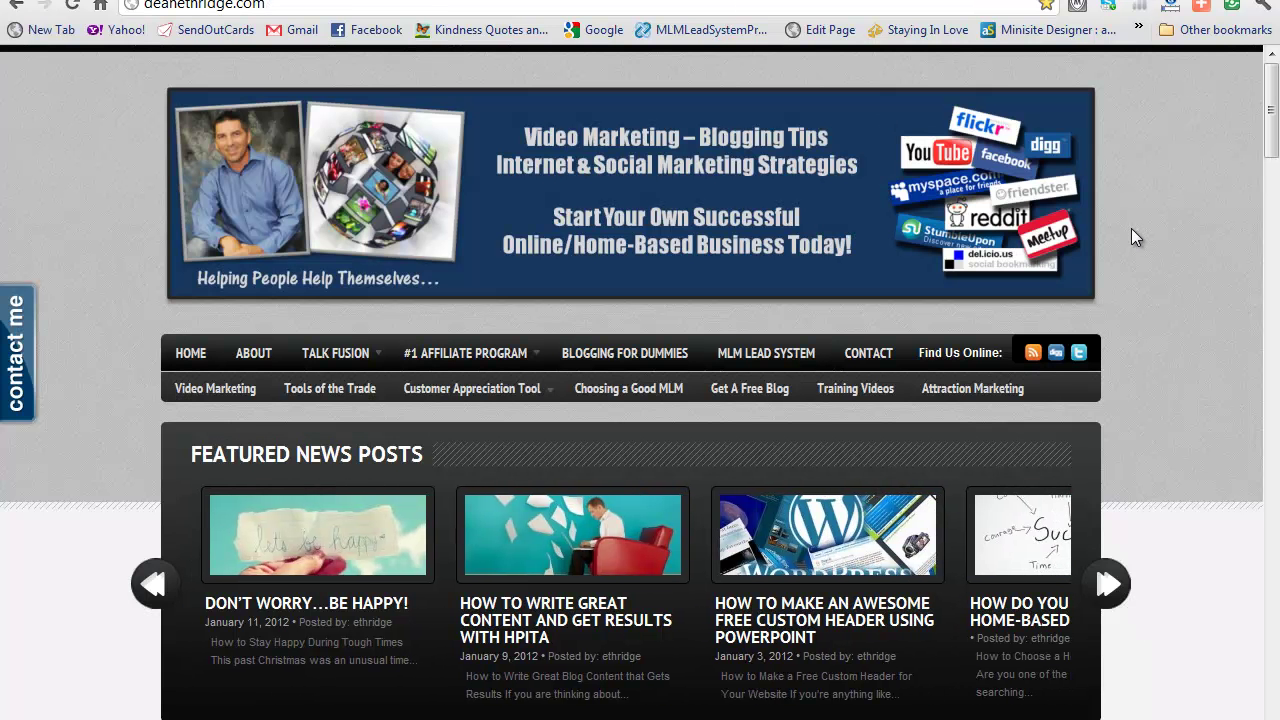
Reload the blog homepage and scroll down to the sidebar's Subscribe form
scroll(1194, 502, "down", 4)
scroll(1179, 479, "up", 4)
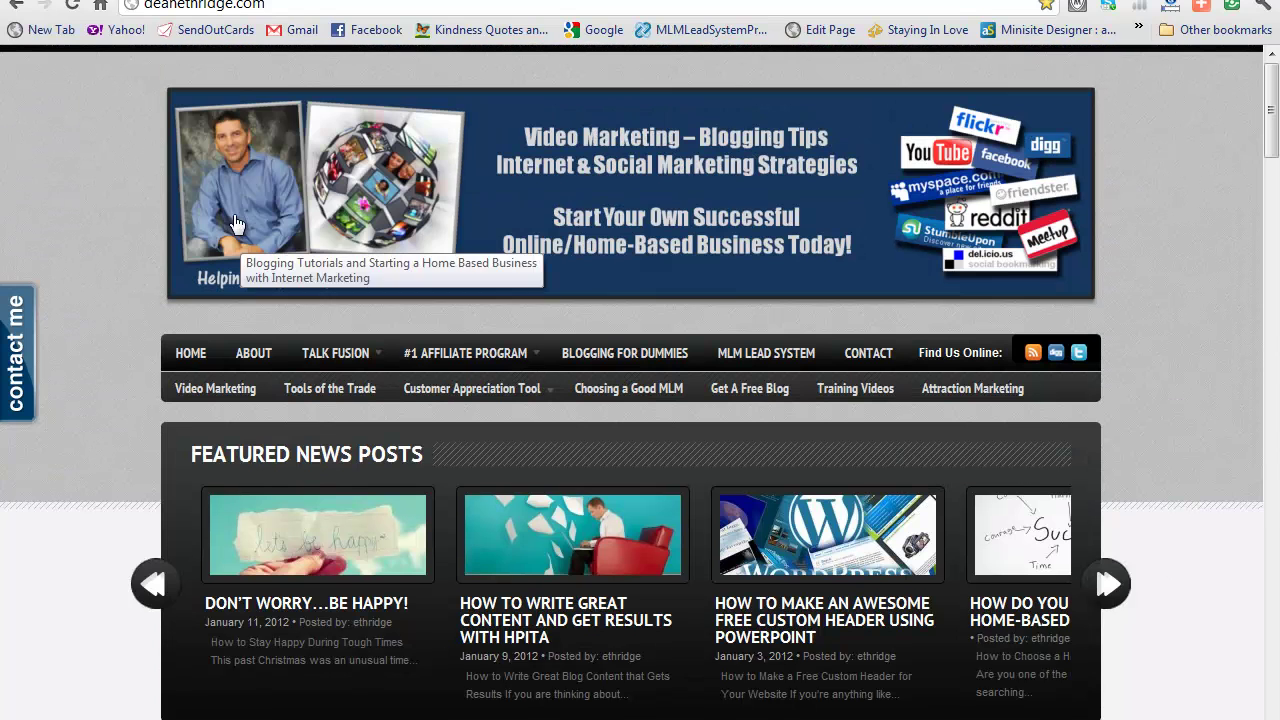
left_click(72, 5)
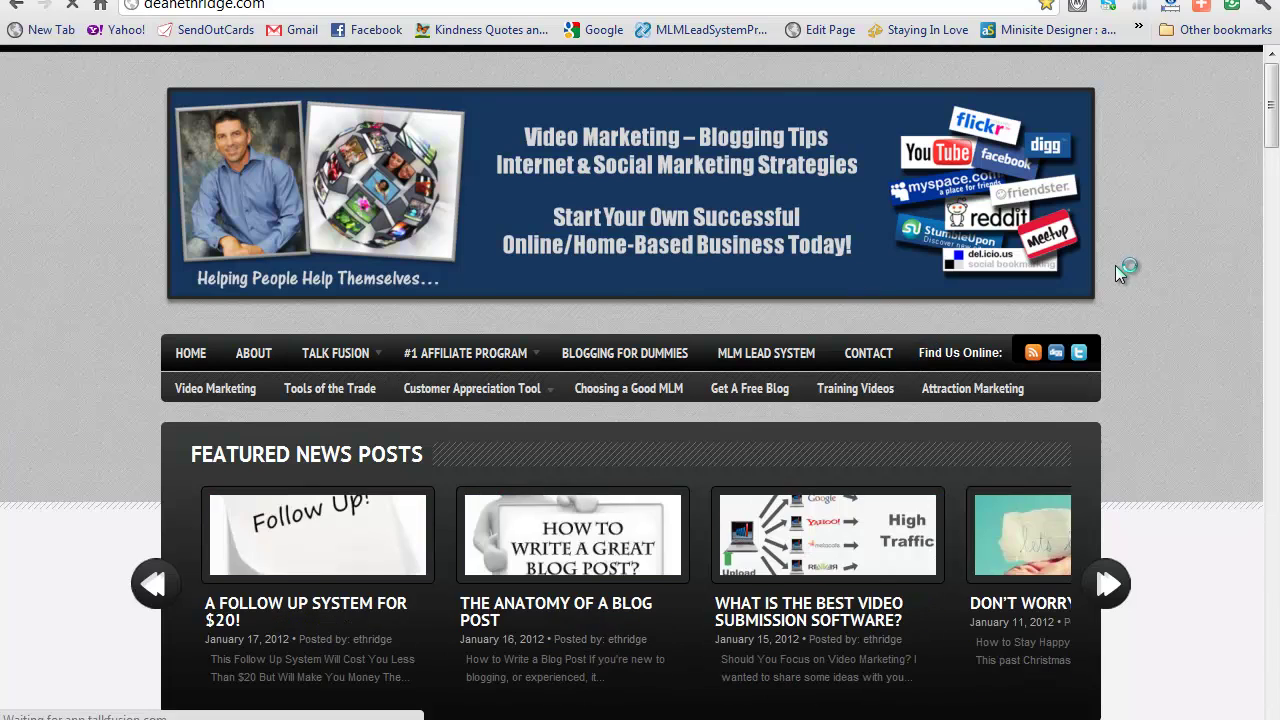
scroll(1113, 263, "down", 6)
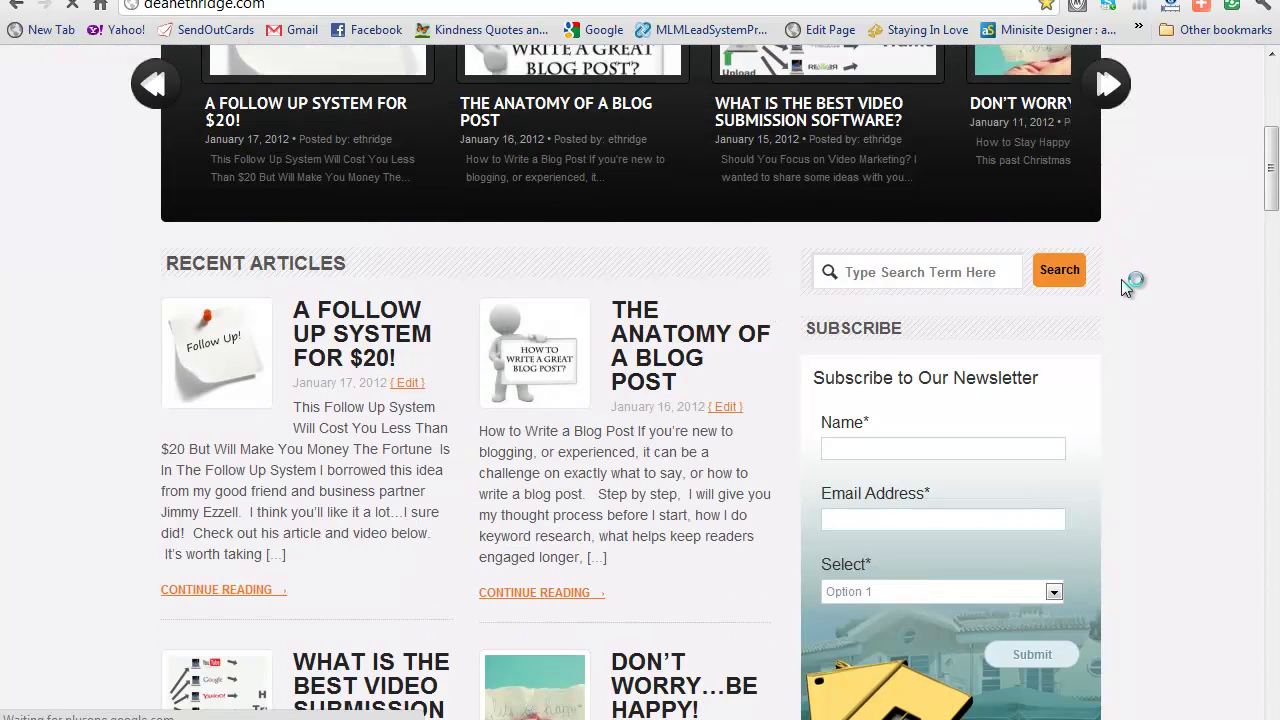
scroll(1121, 281, "down", 1)
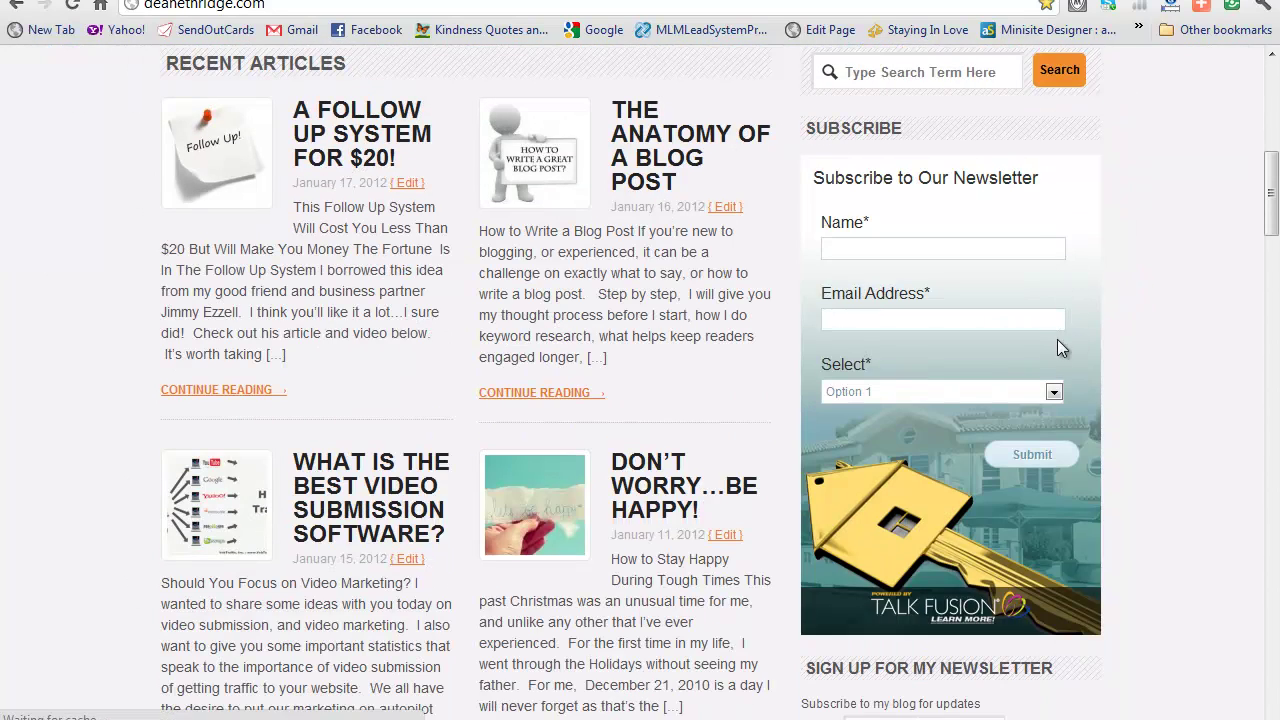